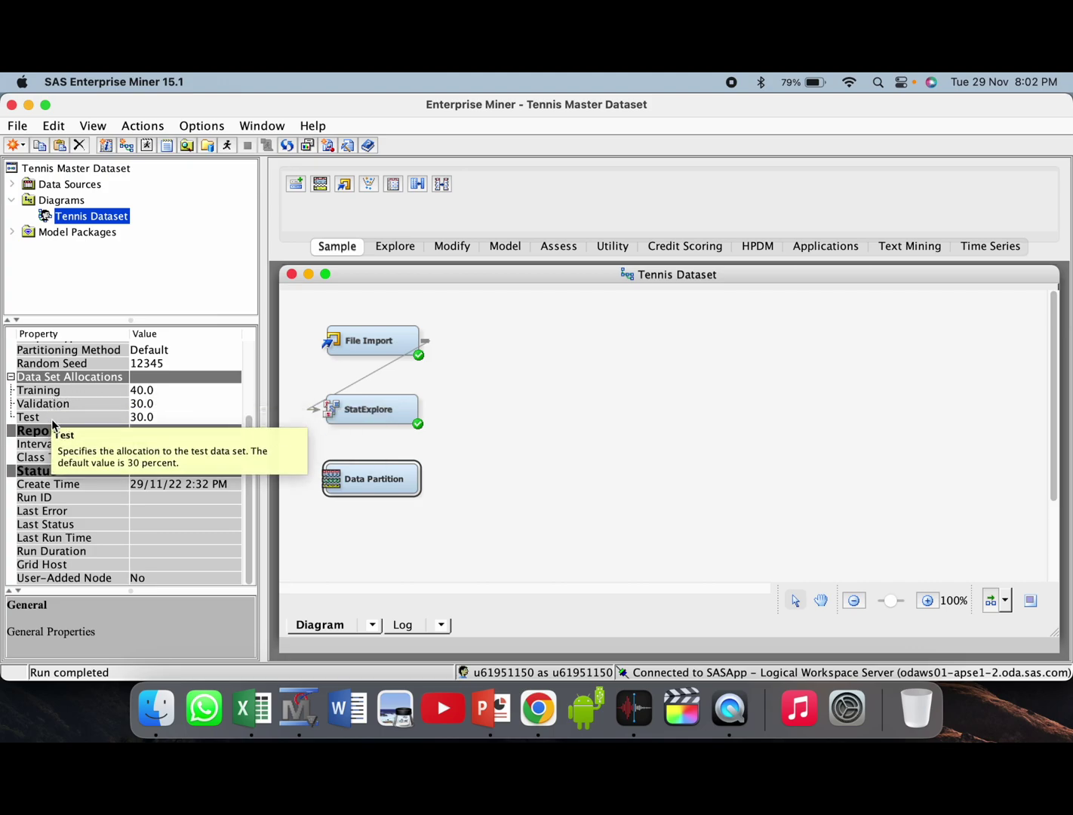
Set Data Partition to 70 training, 30 validation, 0 test and connect StatExplore into it.
{"action": "left_click", "coordinate": [143, 390]}
{"action": "left_click", "coordinate": [158, 390]}
{"action": "left_click_drag", "start_coordinate": [160, 389], "coordinate": [131, 392]}
{"action": "type", "text": "70"}
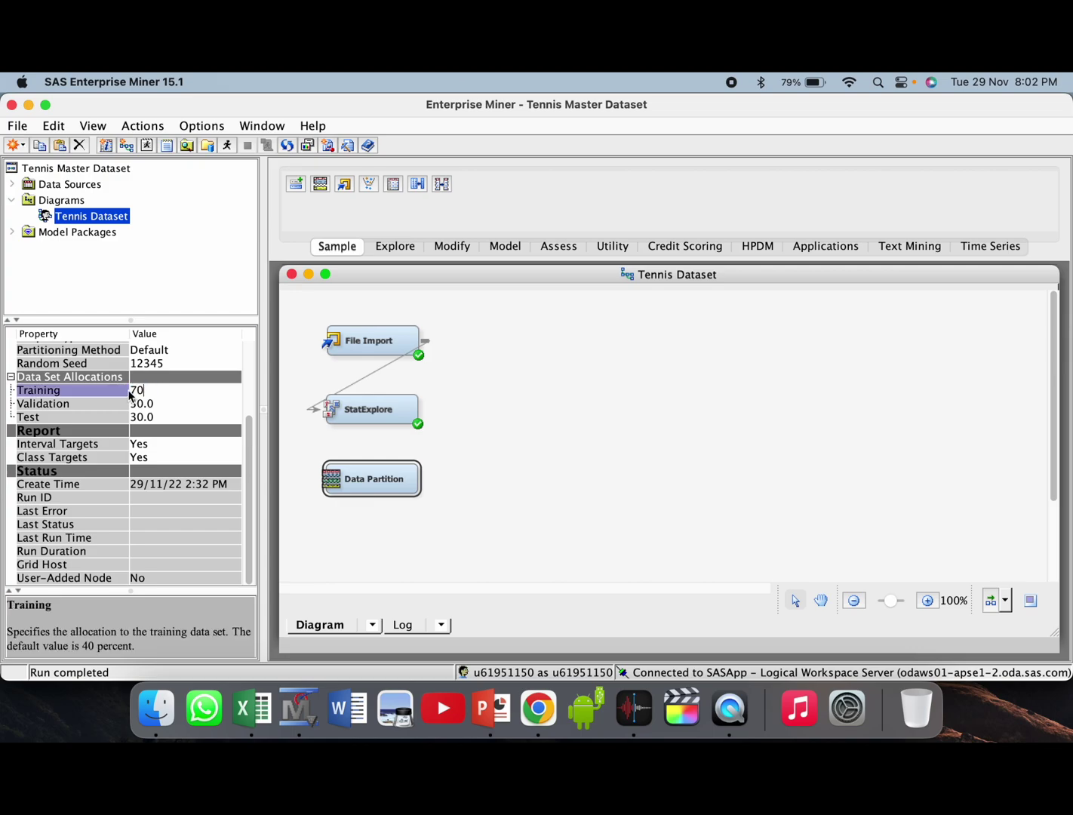
{"action": "left_click", "coordinate": [163, 402]}
{"action": "left_click", "coordinate": [159, 419]}
{"action": "type", "text": "0"}
{"action": "left_click", "coordinate": [388, 492]}
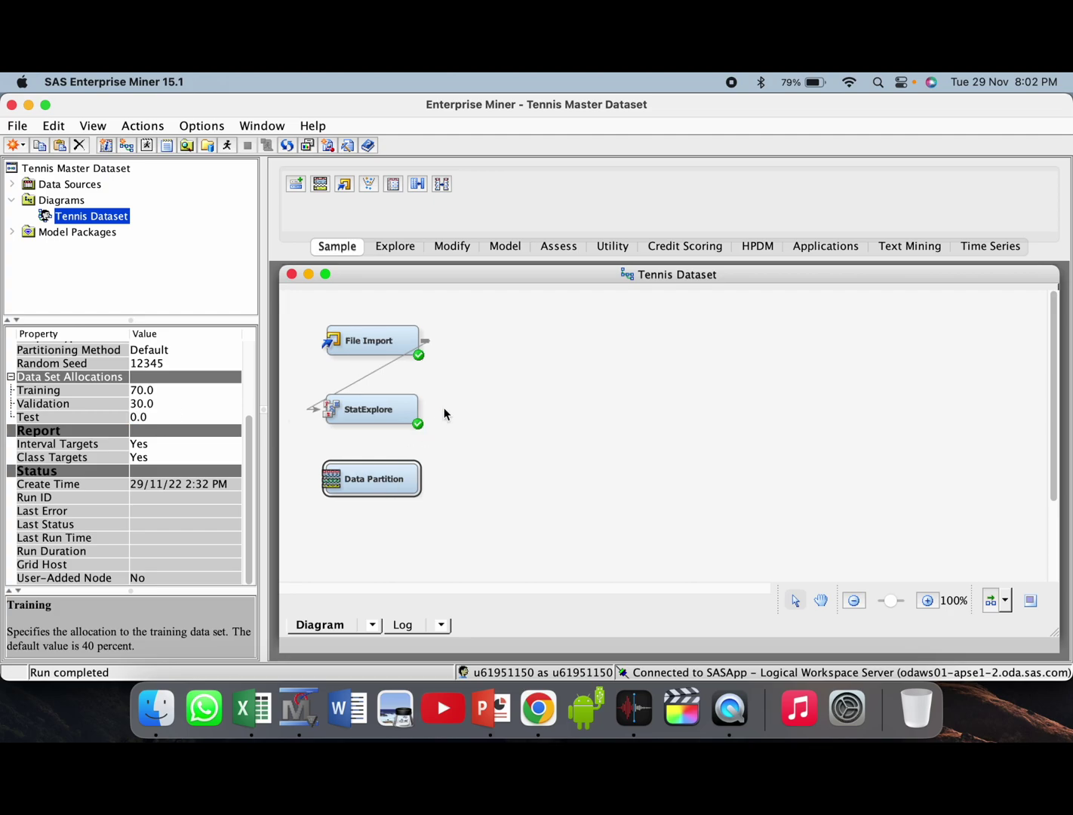
{"action": "left_click_drag", "start_coordinate": [425, 406], "coordinate": [378, 474]}
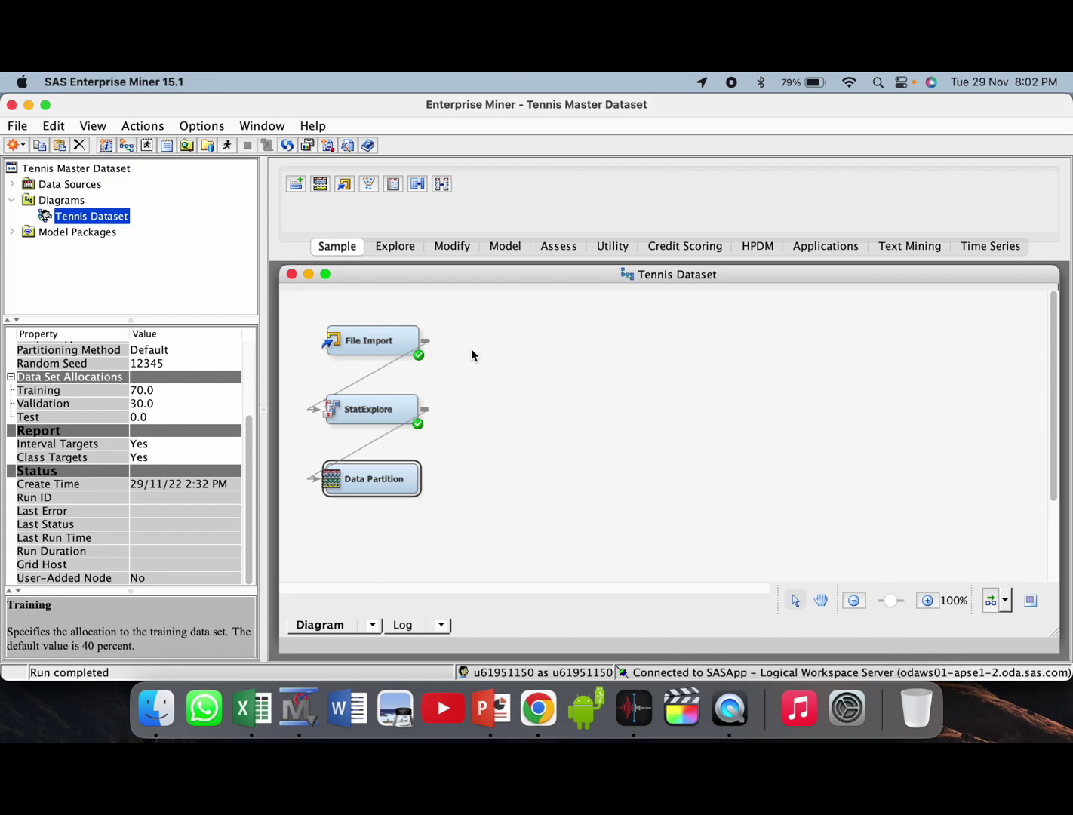
Place a Utility Control Point node below Data Partition and link Data Partition to it.
{"action": "left_click", "coordinate": [608, 246]}
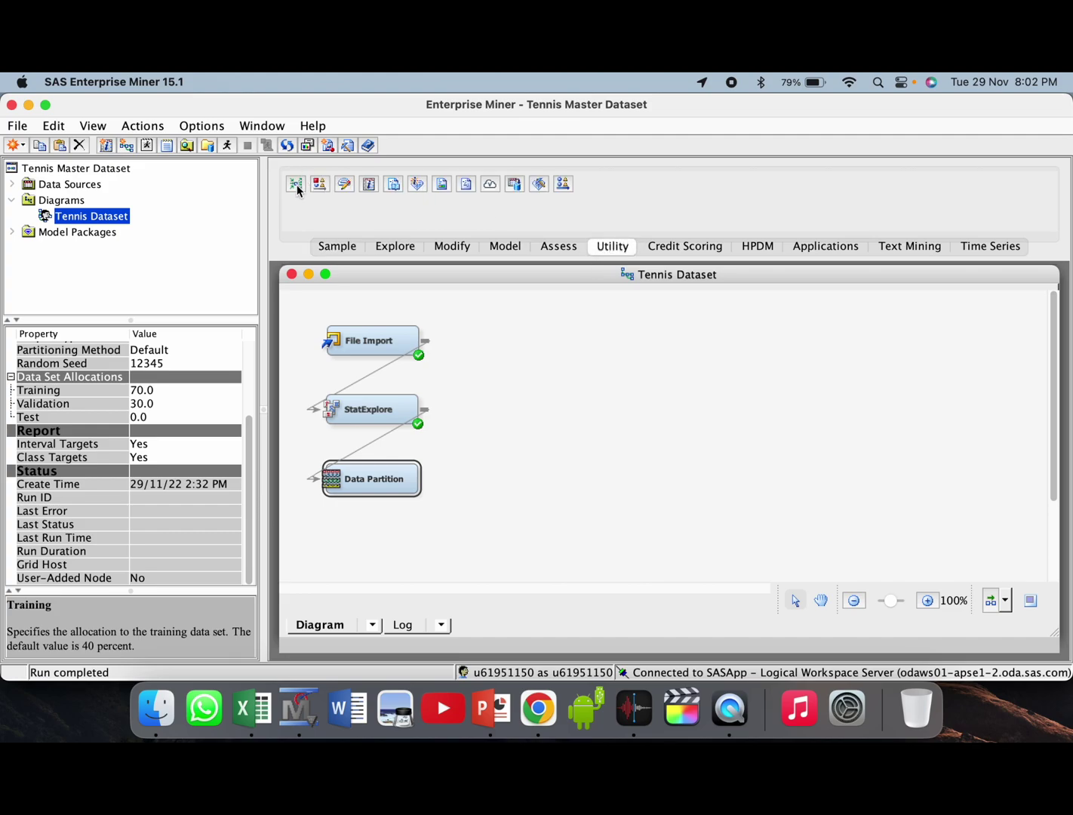
{"action": "left_click_drag", "start_coordinate": [297, 189], "coordinate": [387, 555]}
{"action": "left_click_drag", "start_coordinate": [365, 504], "coordinate": [450, 457]}
{"action": "mouse_move", "coordinate": [410, 568]}
{"action": "left_mouse_down"}
{"action": "mouse_move", "coordinate": [383, 534]}
{"action": "mouse_move", "coordinate": [366, 535]}
{"action": "left_mouse_up"}
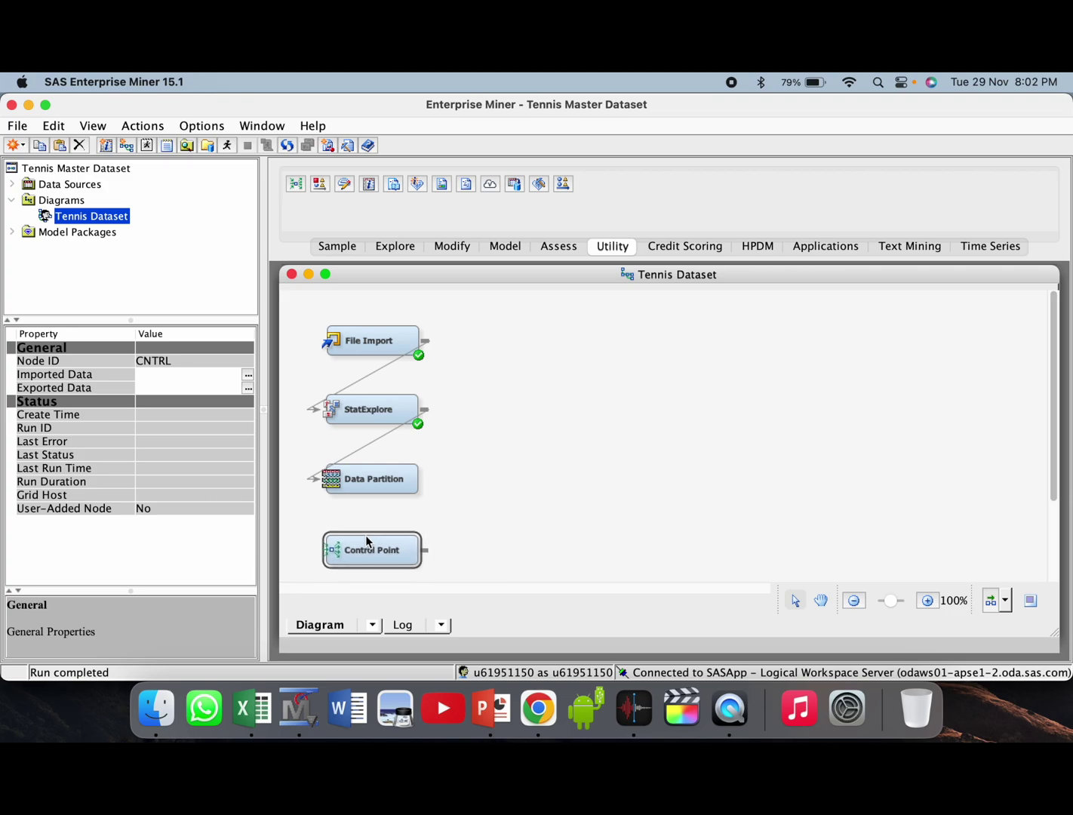
{"action": "left_click_drag", "start_coordinate": [427, 479], "coordinate": [390, 549]}
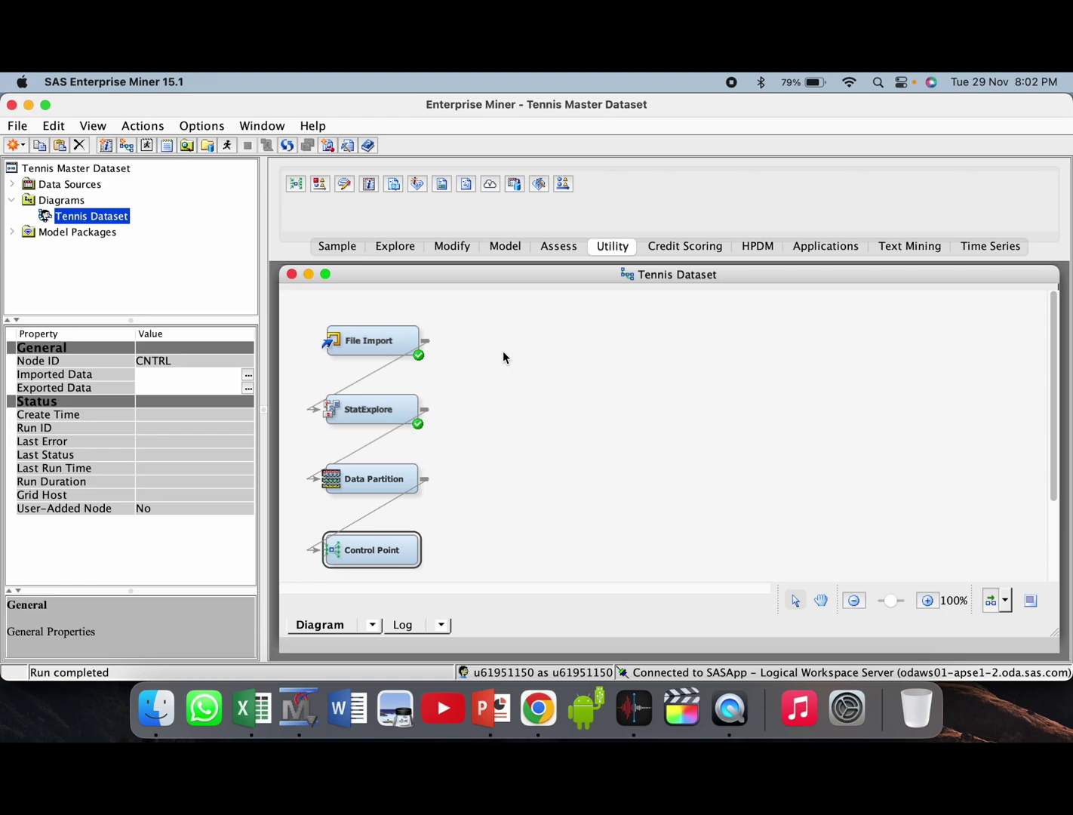
{"action": "left_click", "coordinate": [506, 248]}
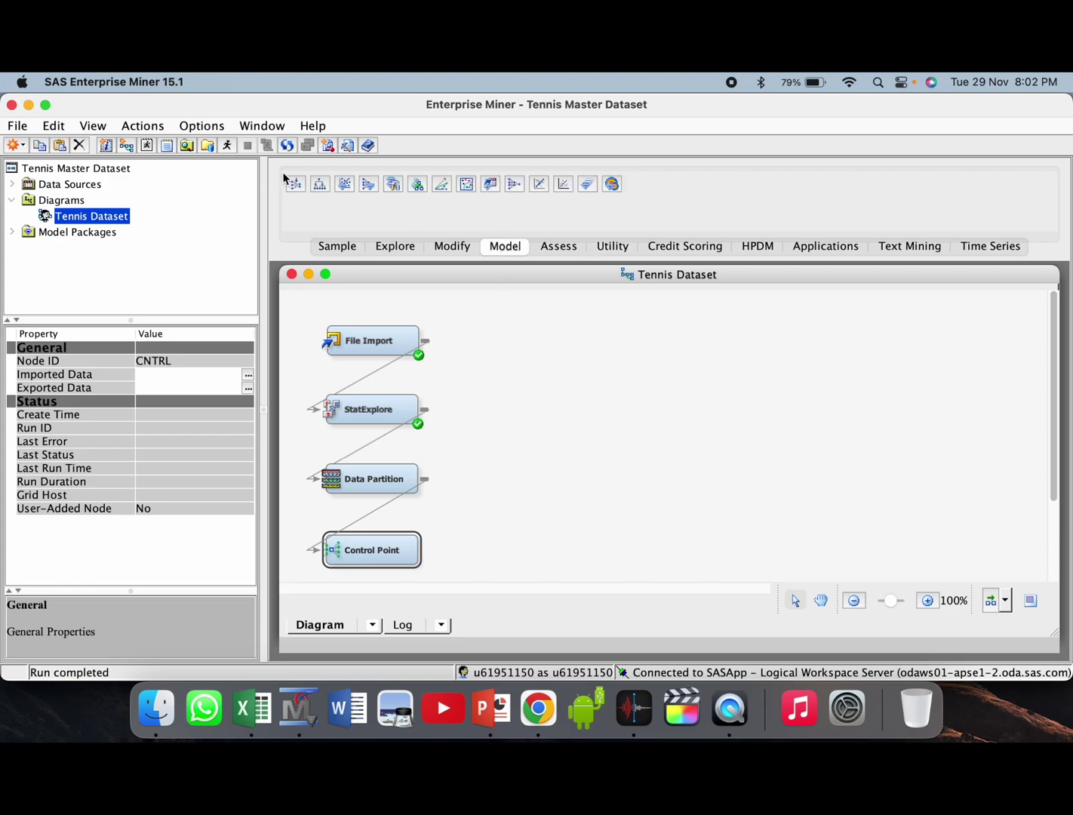
Add Decision Tree, Gradient Boosting and Regression nodes, each linked from Control Point.
{"action": "left_click_drag", "start_coordinate": [328, 181], "coordinate": [517, 413]}
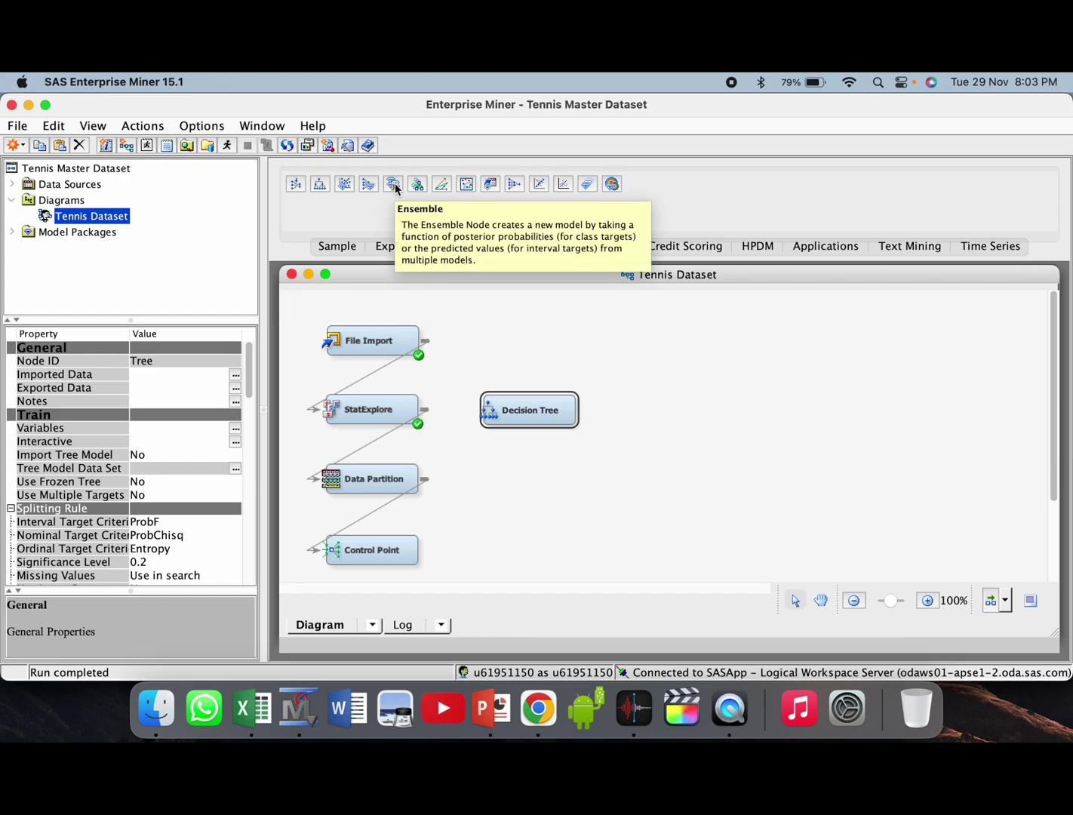
{"action": "left_click_drag", "start_coordinate": [418, 186], "coordinate": [525, 475]}
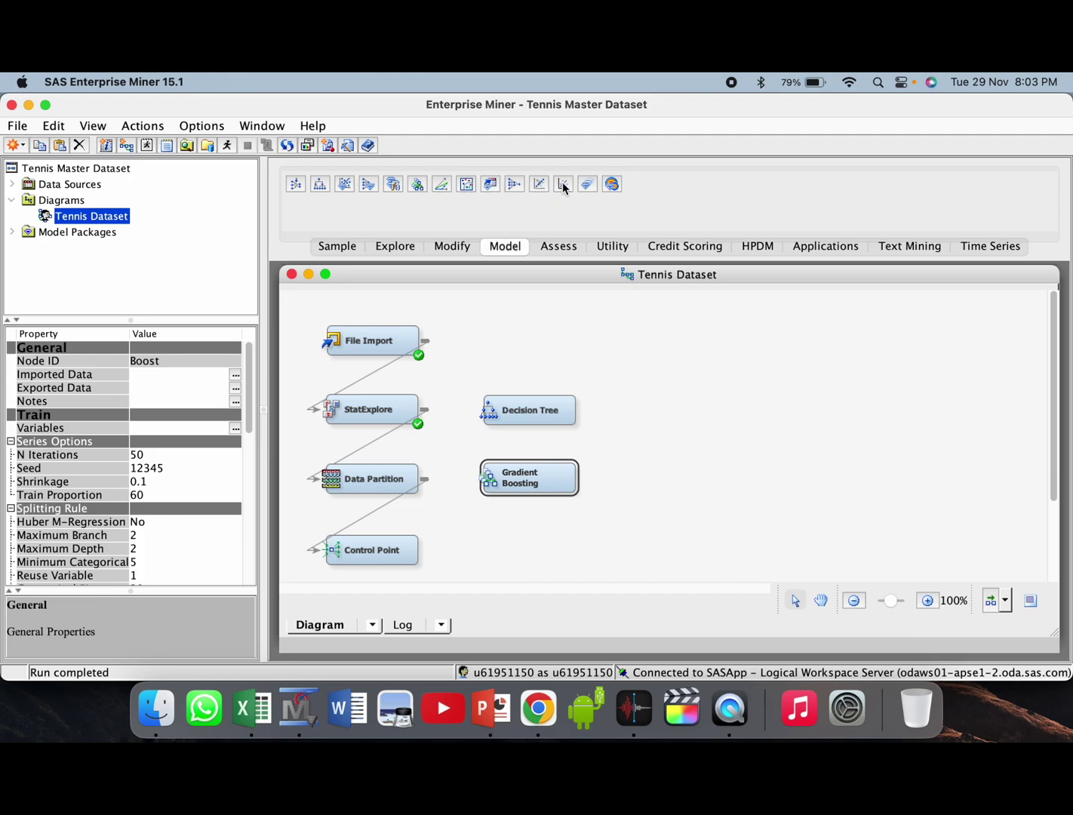
{"action": "left_click_drag", "start_coordinate": [564, 187], "coordinate": [507, 548]}
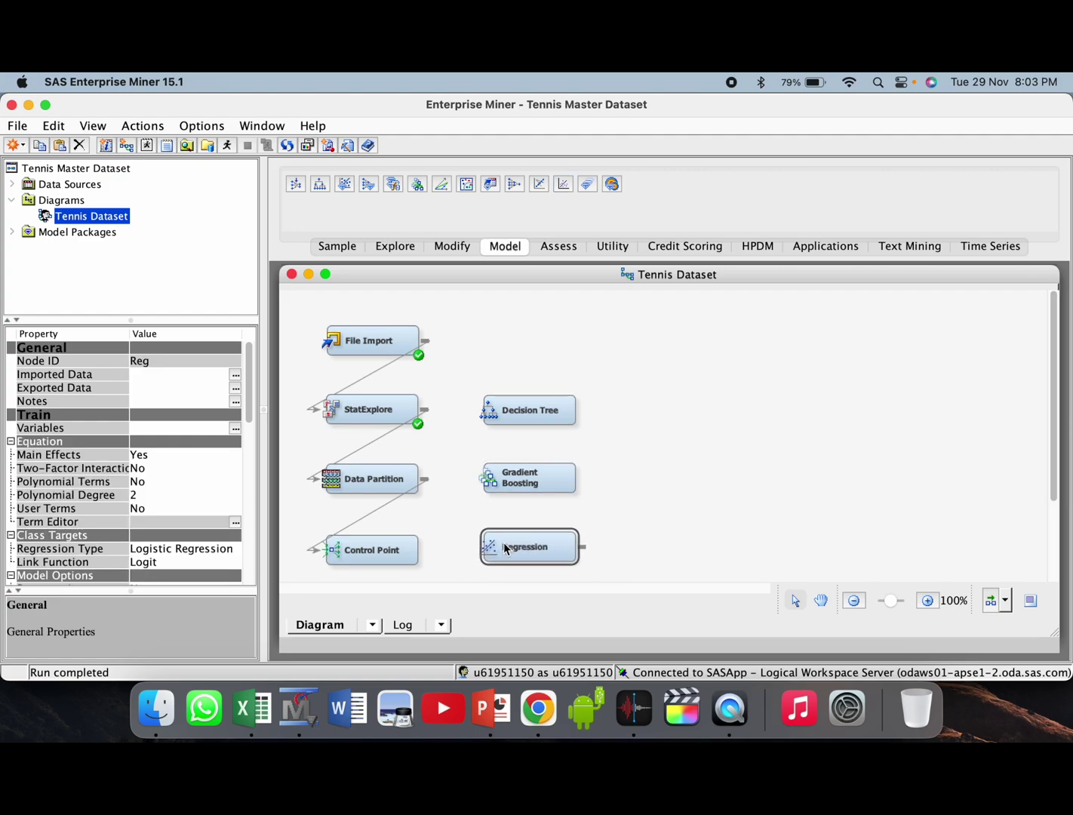
{"action": "mouse_move", "coordinate": [426, 549]}
{"action": "left_mouse_down"}
{"action": "mouse_move", "coordinate": [455, 435]}
{"action": "mouse_move", "coordinate": [488, 410]}
{"action": "left_mouse_up"}
{"action": "mouse_move", "coordinate": [426, 549]}
{"action": "left_mouse_down"}
{"action": "mouse_move", "coordinate": [563, 473]}
{"action": "mouse_move", "coordinate": [443, 575]}
{"action": "mouse_move", "coordinate": [498, 544]}
{"action": "left_mouse_up"}
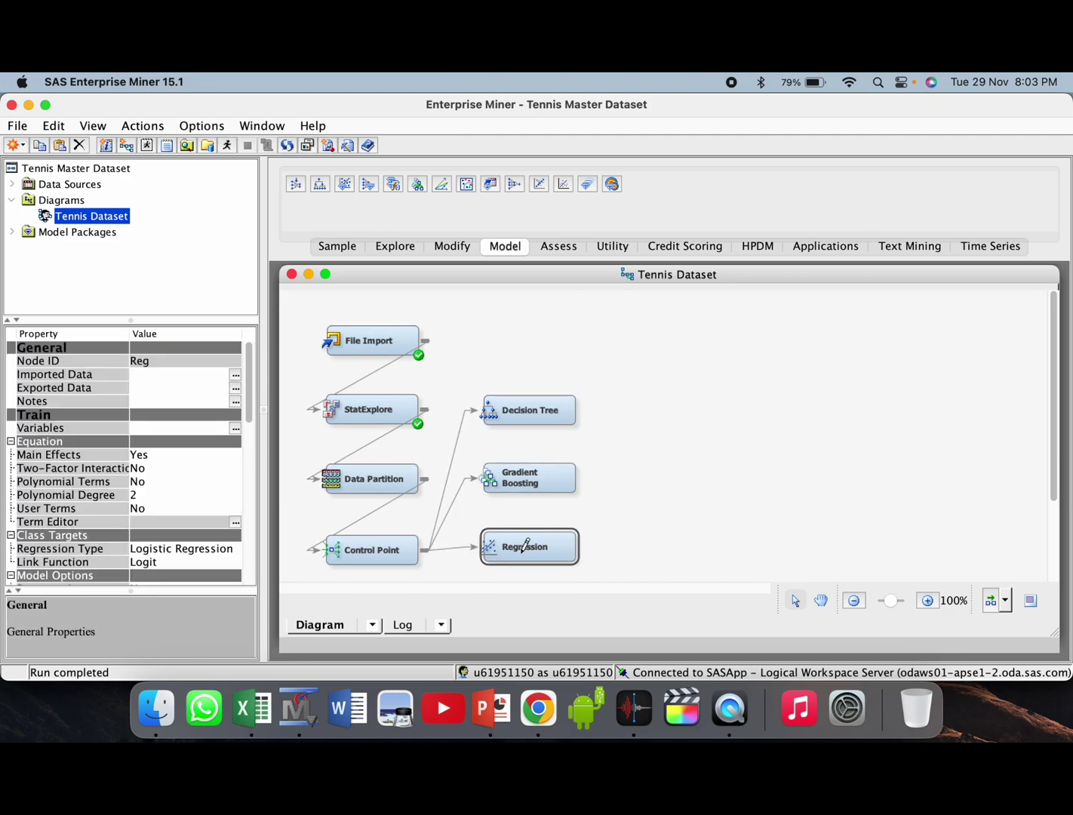
{"action": "left_click", "coordinate": [517, 418]}
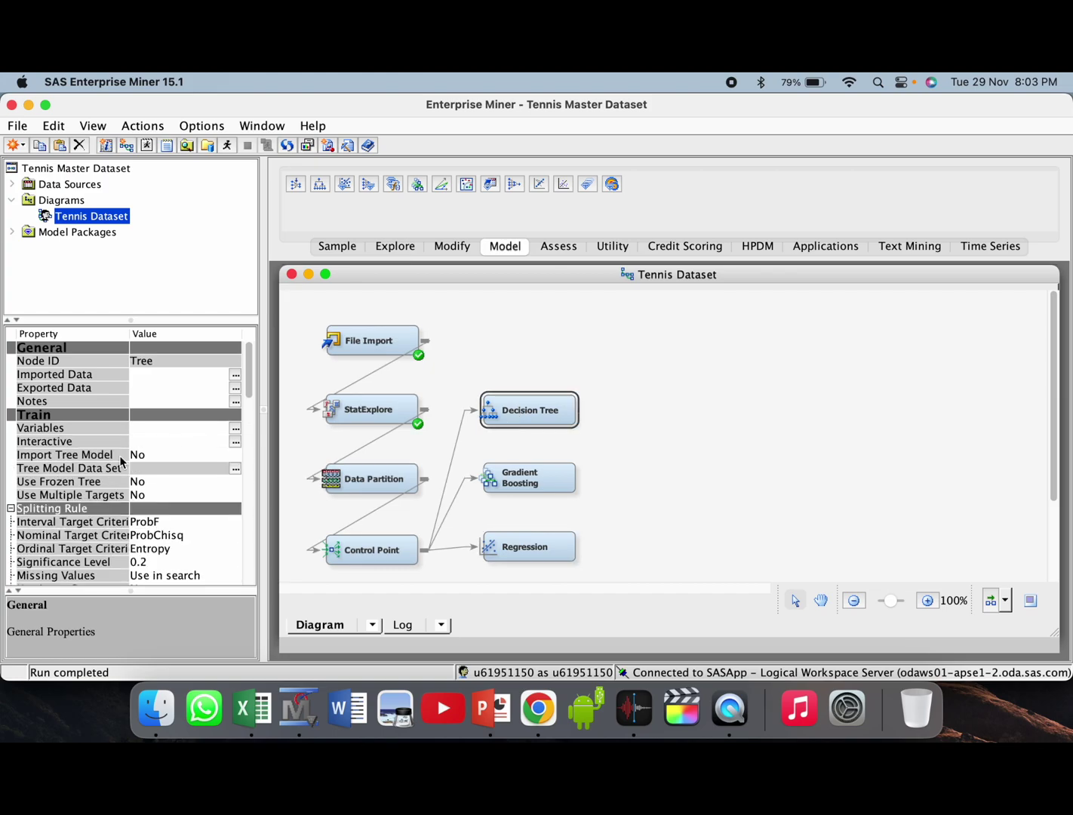
Set the Decision Tree's Maximum Depth to 10 and Leaf Size to 8.
{"action": "scroll", "coordinate": [159, 524], "scroll_direction": "down", "scroll_amount": 10}
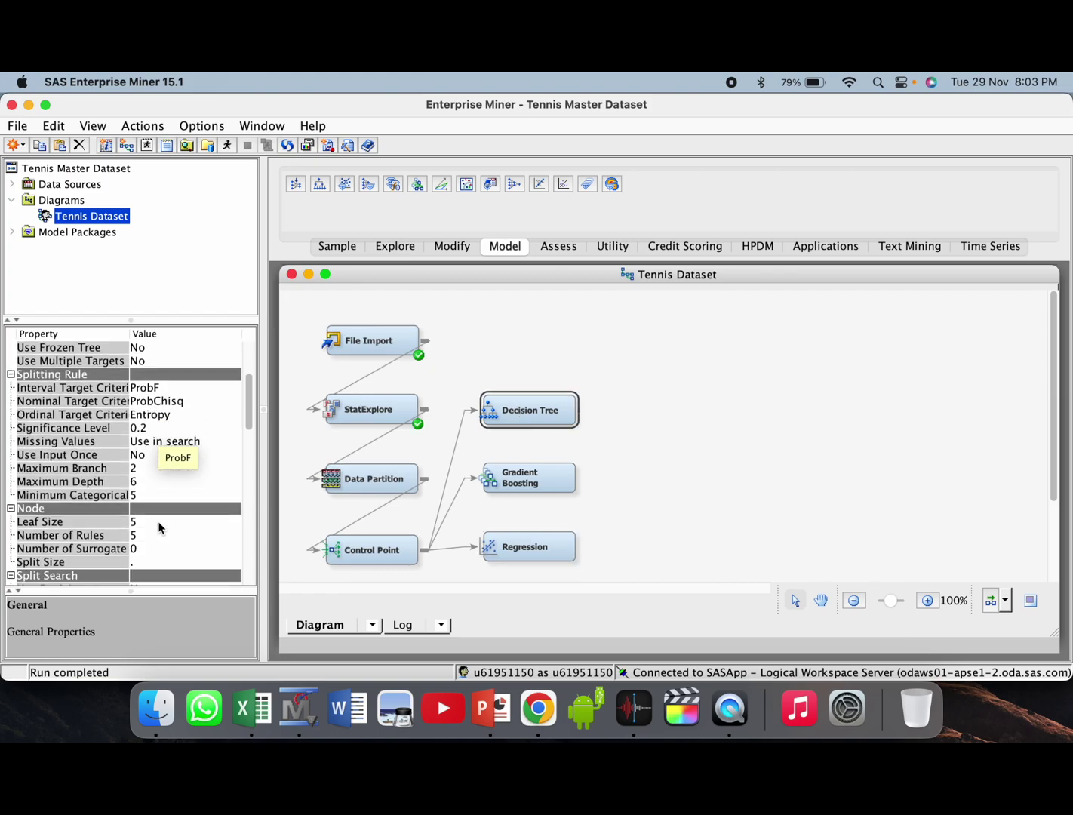
{"action": "scroll", "coordinate": [160, 527], "scroll_direction": "up", "scroll_amount": 3}
{"action": "scroll", "coordinate": [160, 527], "scroll_direction": "down", "scroll_amount": 4}
{"action": "scroll", "coordinate": [158, 526], "scroll_direction": "down", "scroll_amount": 4}
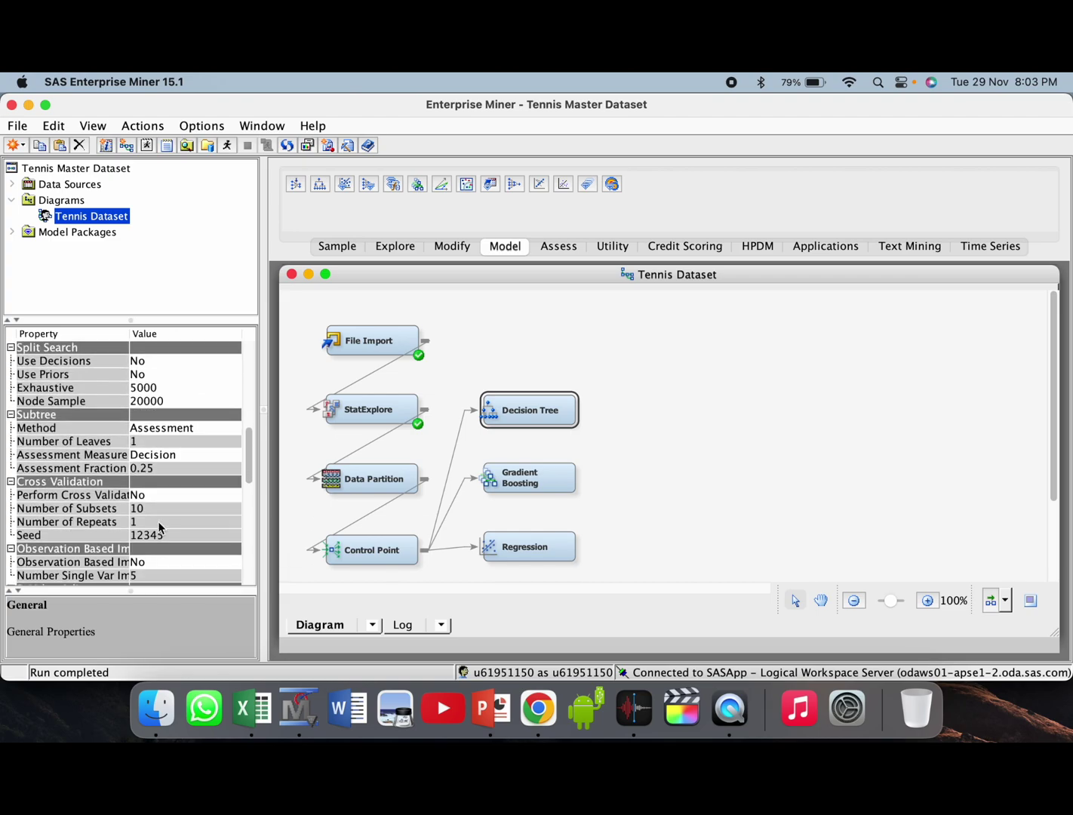
{"action": "scroll", "coordinate": [159, 527], "scroll_direction": "up", "scroll_amount": 8}
{"action": "scroll", "coordinate": [159, 526], "scroll_direction": "up", "scroll_amount": 1}
{"action": "scroll", "coordinate": [159, 527], "scroll_direction": "down", "scroll_amount": 3}
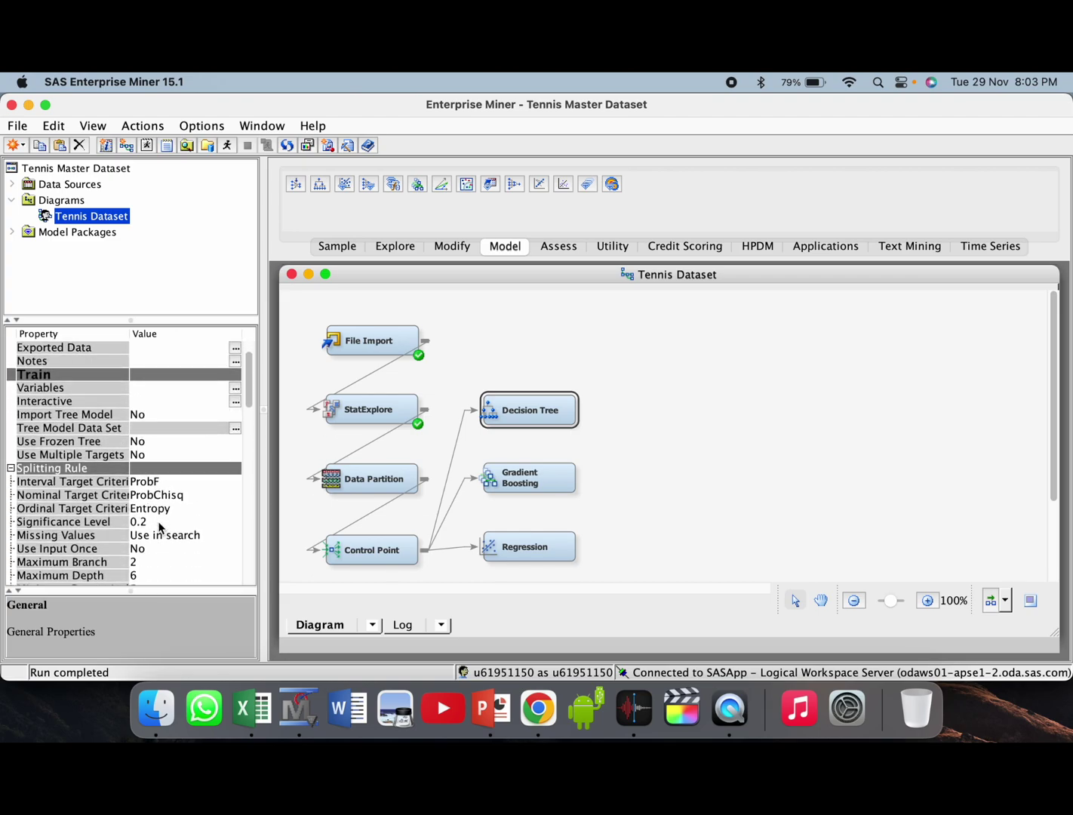
{"action": "scroll", "coordinate": [156, 481], "scroll_direction": "down", "scroll_amount": 6}
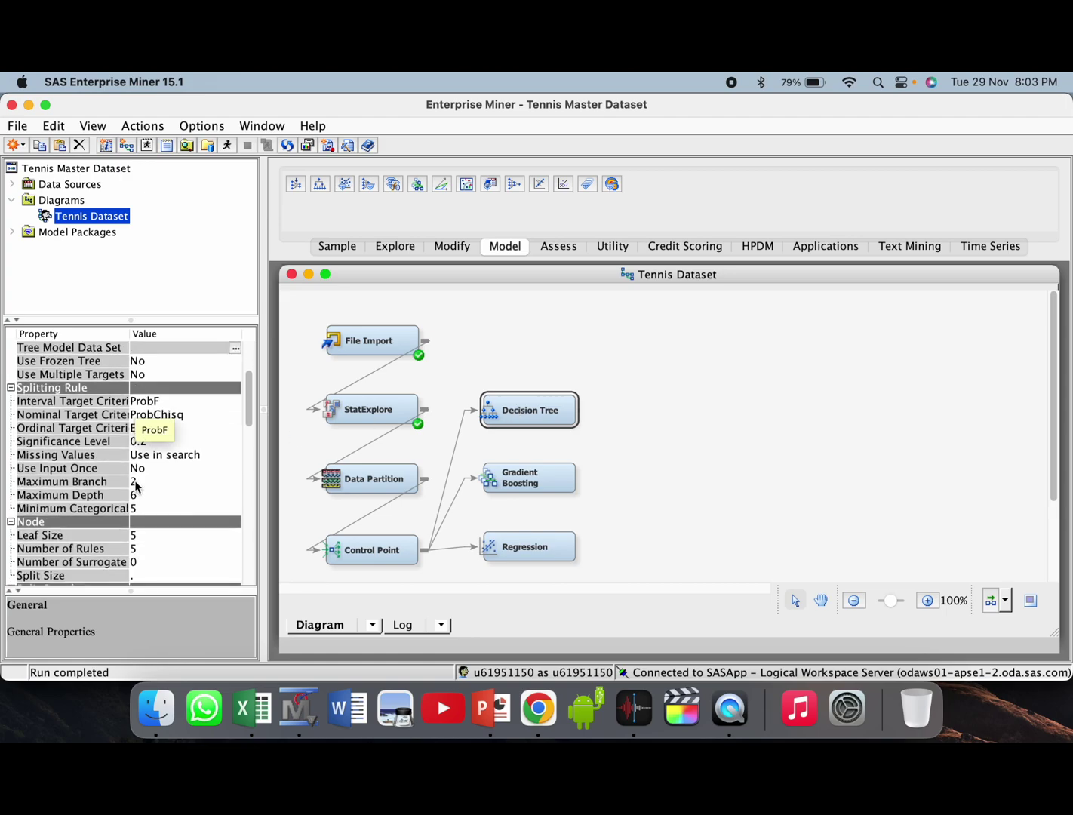
{"action": "scroll", "coordinate": [134, 481], "scroll_direction": "down", "scroll_amount": 5}
{"action": "left_click", "coordinate": [145, 428]}
{"action": "type", "text": "10"}
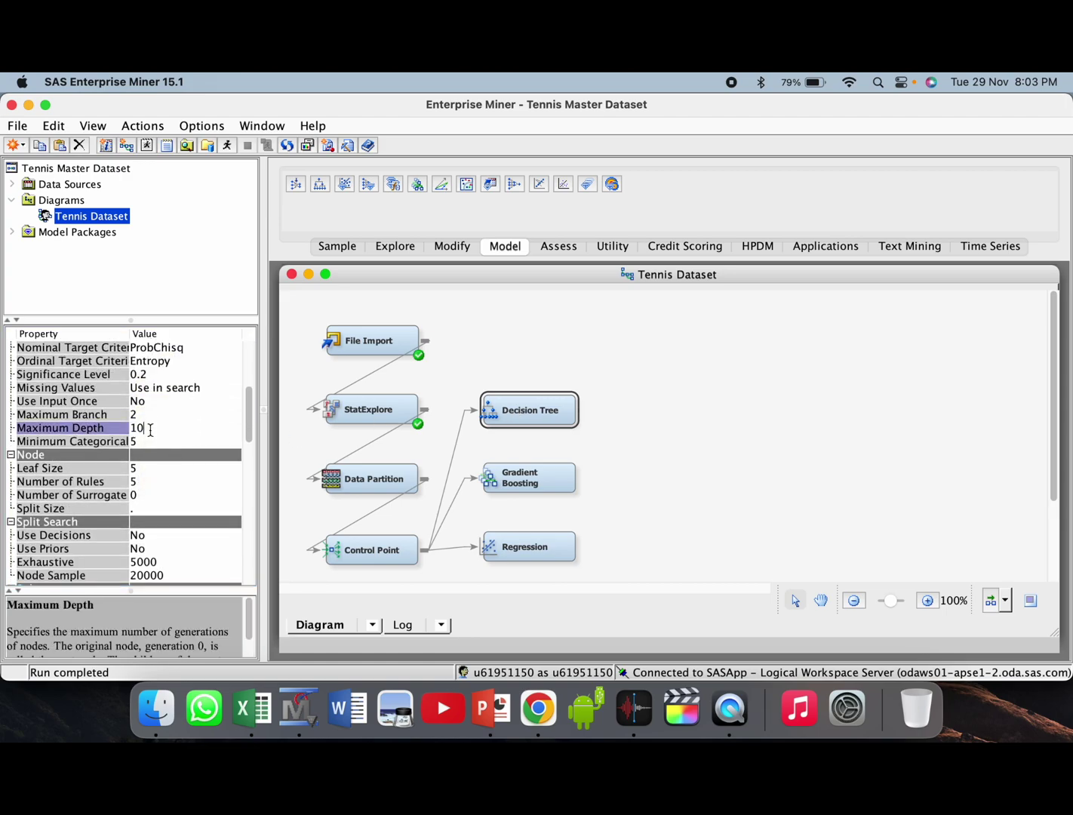
{"action": "key", "text": "Return"}
{"action": "left_click", "coordinate": [155, 469]}
{"action": "type", "text": "8"}
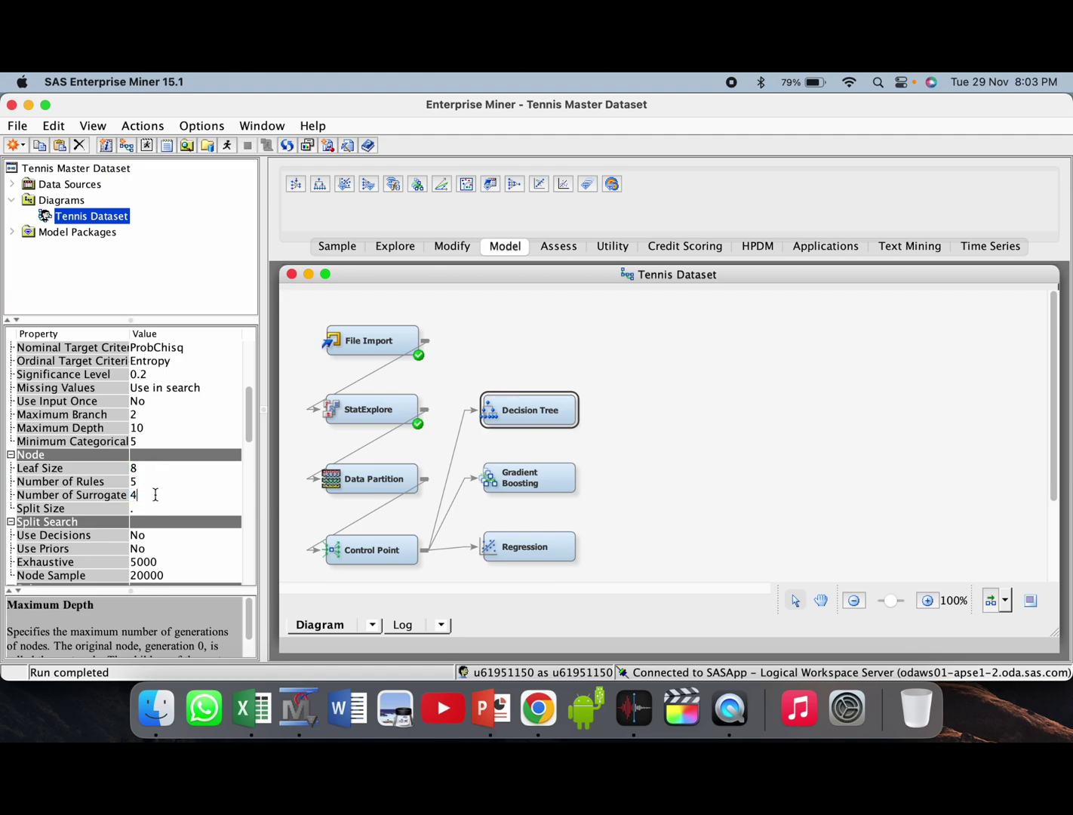
{"action": "left_click", "coordinate": [633, 444]}
Give Gradient Boosting a Maximum Depth of 10 and 4 surrogate rules.
{"action": "left_click", "coordinate": [536, 492]}
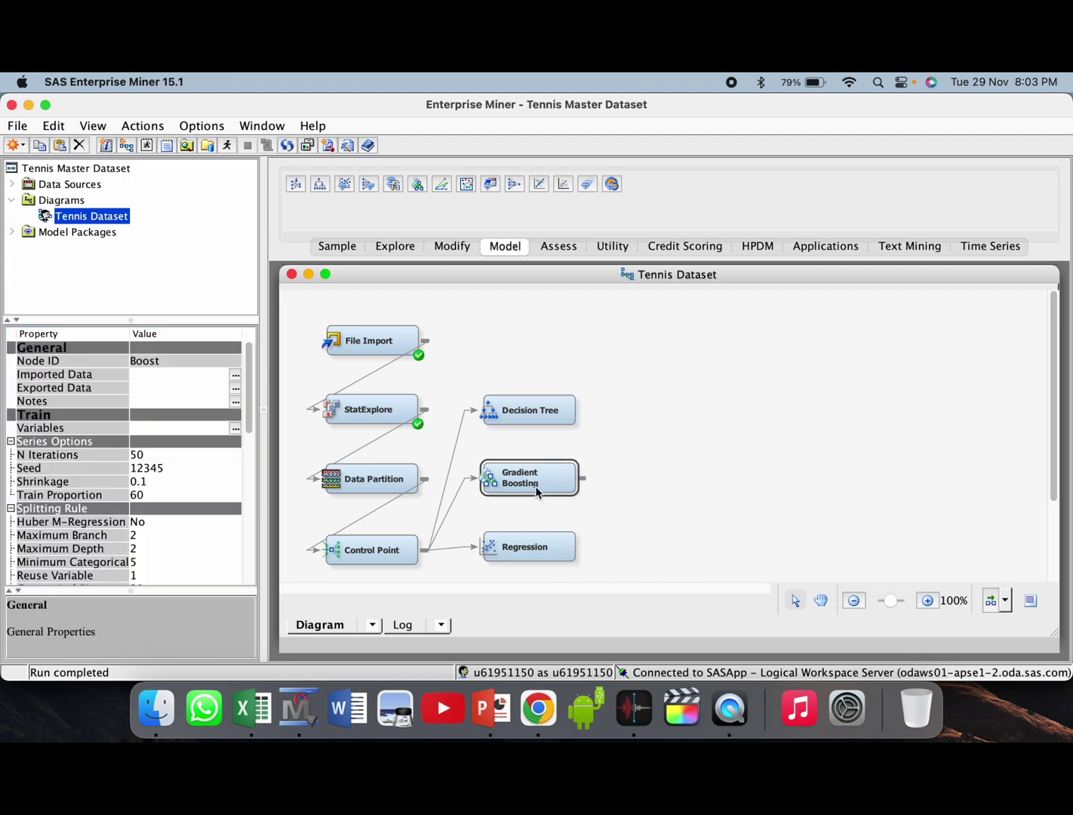
{"action": "scroll", "coordinate": [164, 480], "scroll_direction": "down", "scroll_amount": 5}
{"action": "scroll", "coordinate": [163, 478], "scroll_direction": "down", "scroll_amount": 2}
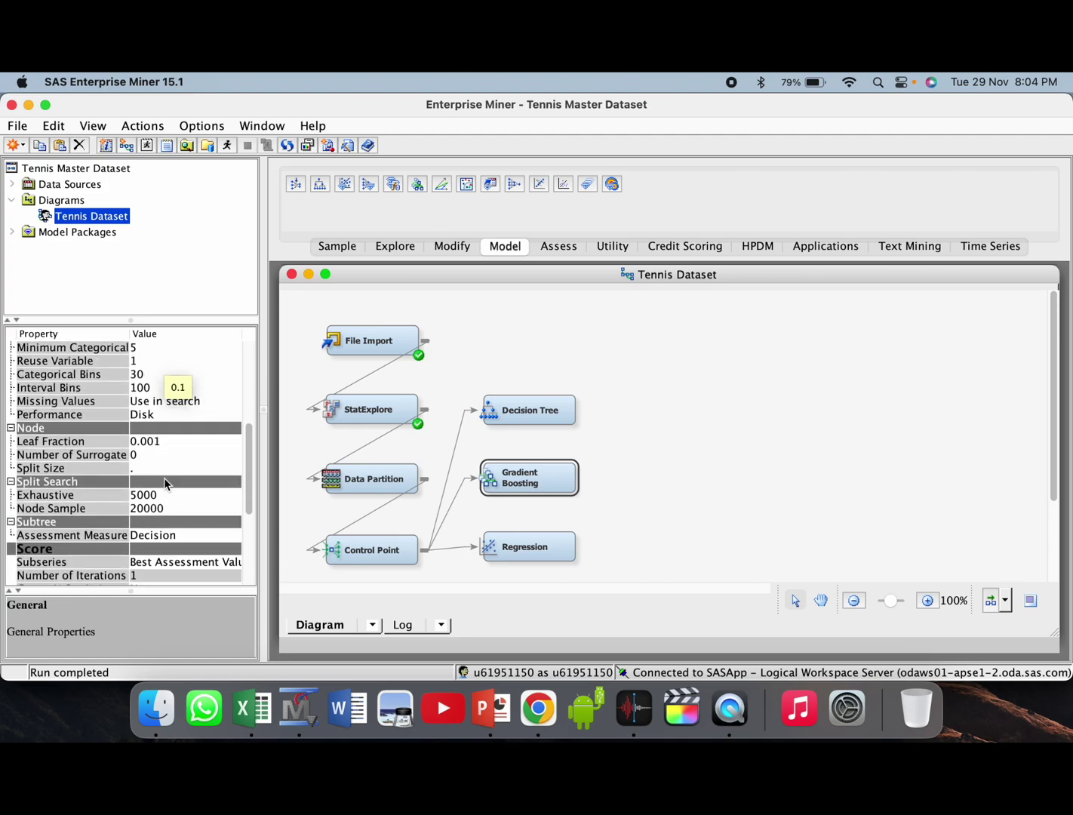
{"action": "scroll", "coordinate": [163, 478], "scroll_direction": "up", "scroll_amount": 5}
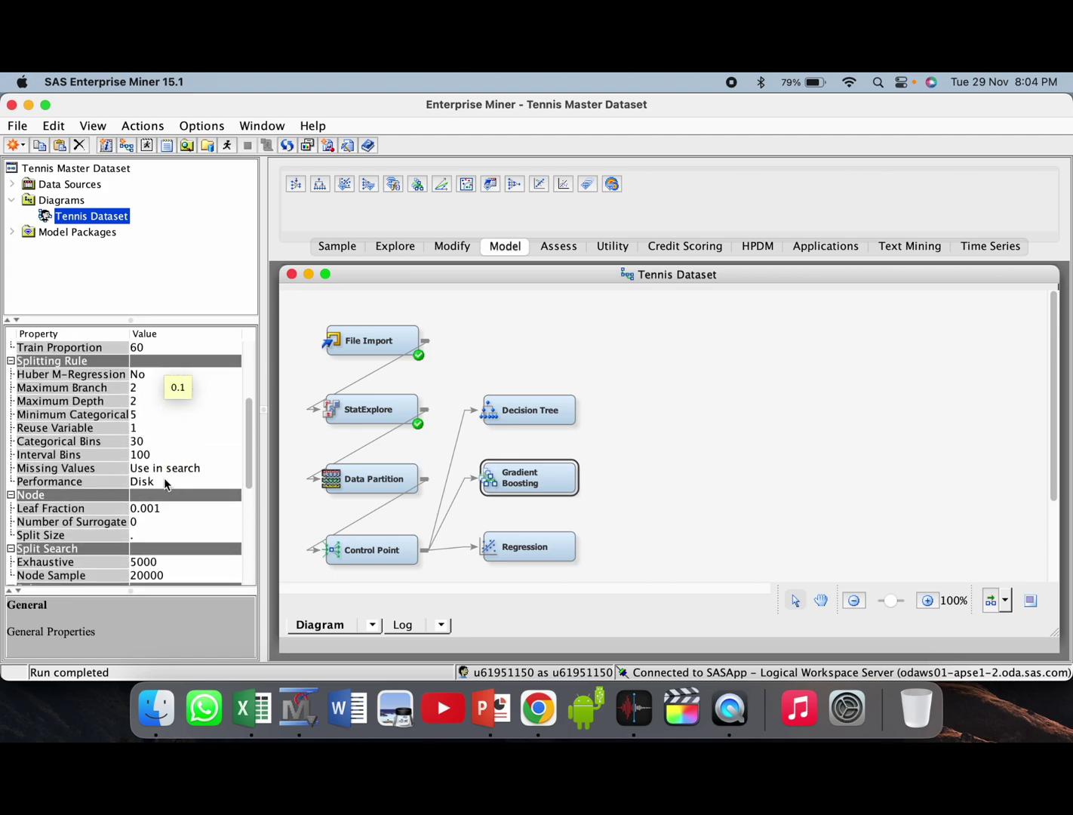
{"action": "left_click", "coordinate": [136, 402]}
{"action": "type", "text": "10"}
{"action": "left_click", "coordinate": [145, 522]}
{"action": "type", "text": "4"}
{"action": "left_click", "coordinate": [618, 447]}
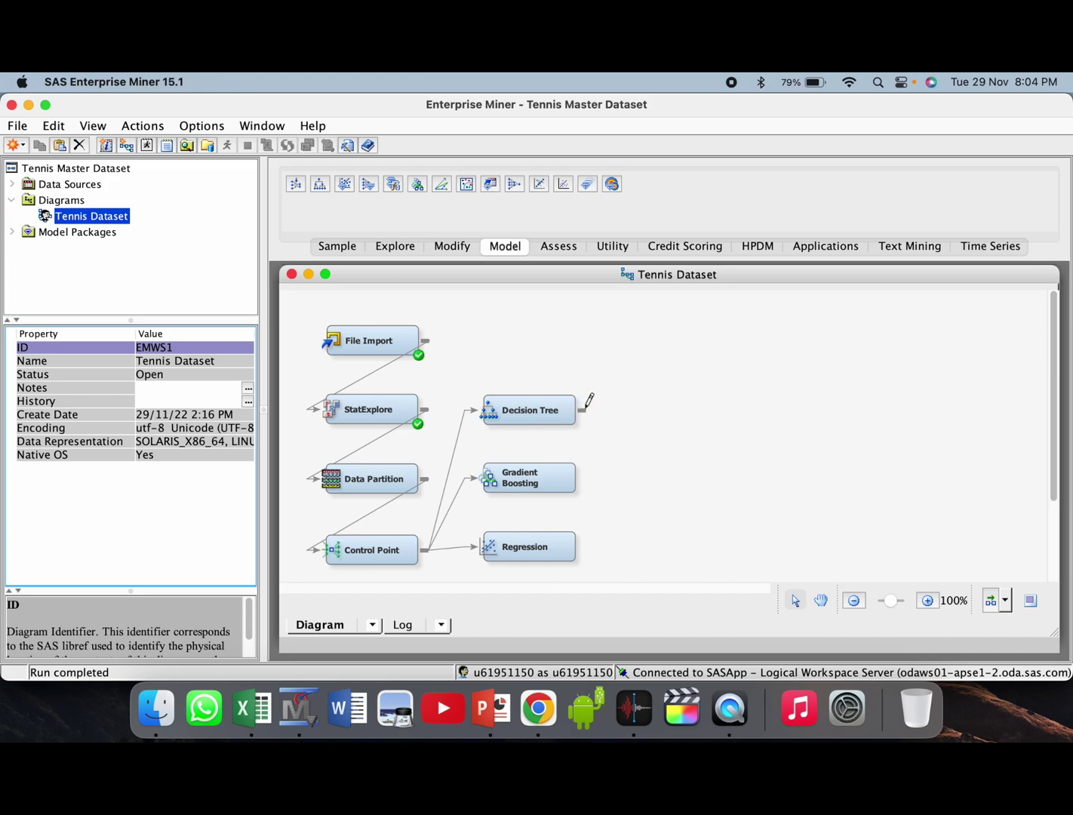
Change the Regression node's Selection Model from None to Stepwise.
{"action": "left_click", "coordinate": [541, 550]}
{"action": "scroll", "coordinate": [161, 520], "scroll_direction": "down", "scroll_amount": 5}
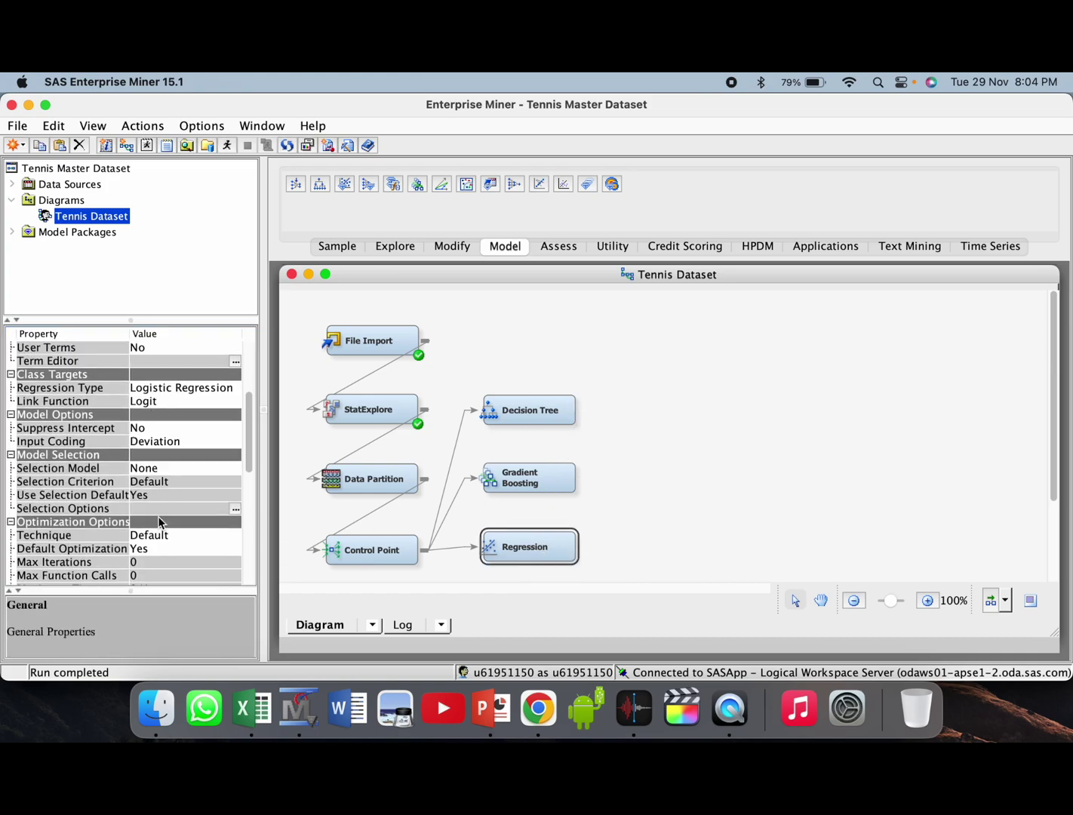
{"action": "scroll", "coordinate": [160, 521], "scroll_direction": "down", "scroll_amount": 5}
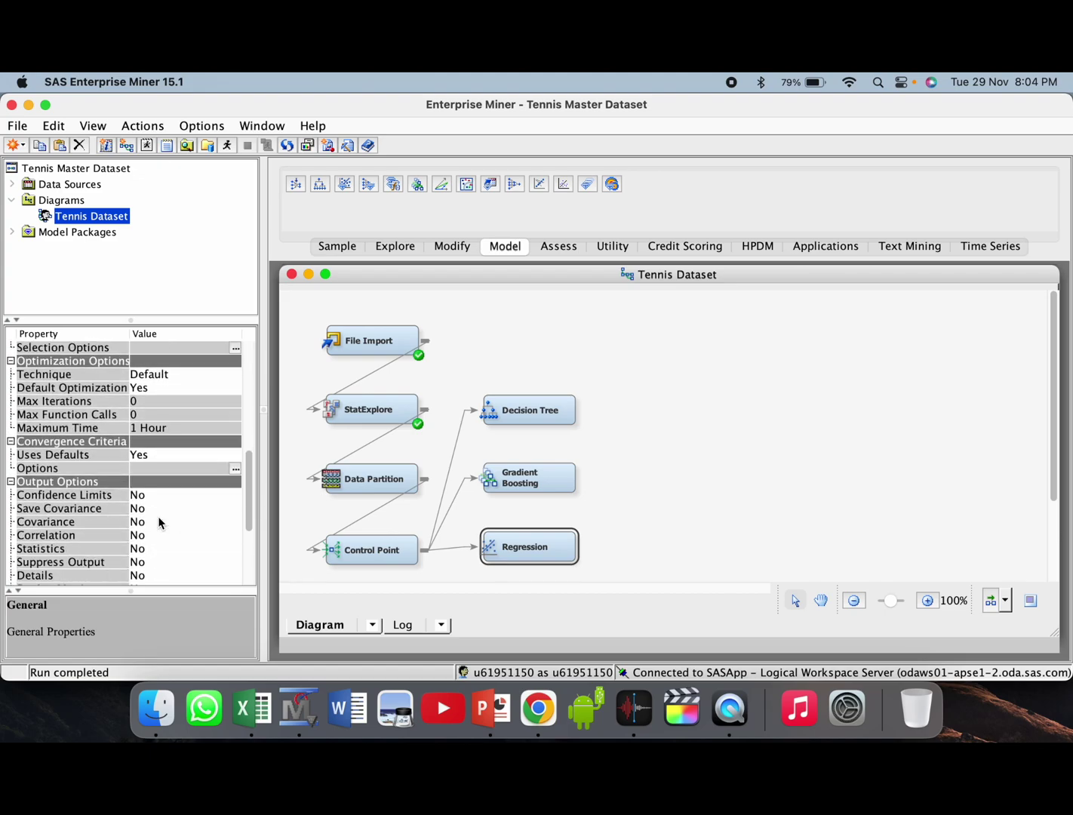
{"action": "scroll", "coordinate": [159, 519], "scroll_direction": "down", "scroll_amount": 2}
{"action": "scroll", "coordinate": [160, 519], "scroll_direction": "up", "scroll_amount": 5}
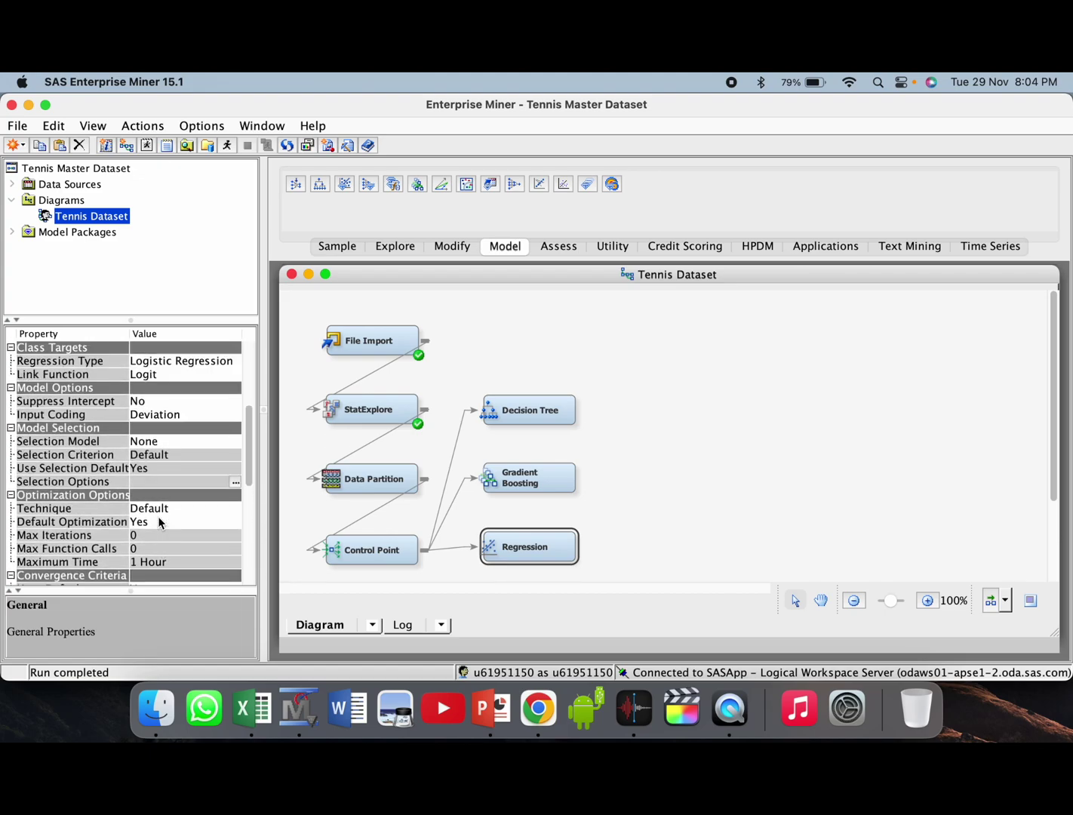
{"action": "left_click", "coordinate": [188, 438]}
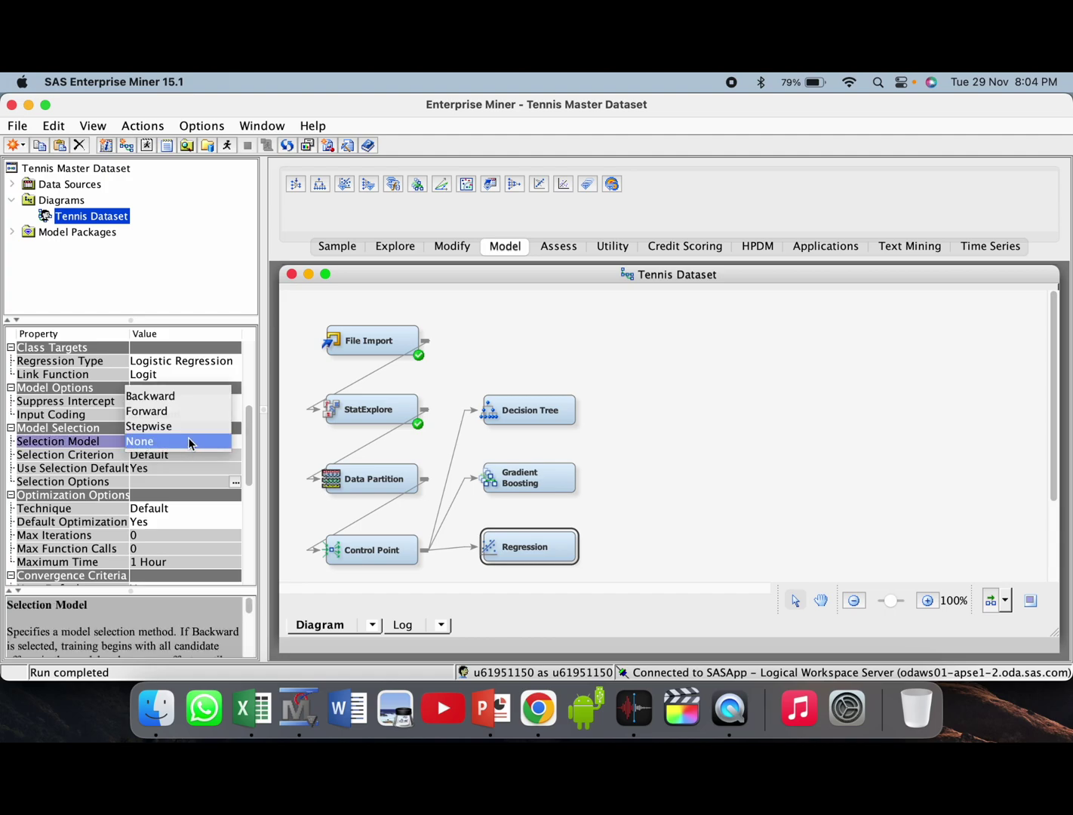
{"action": "left_click", "coordinate": [185, 430]}
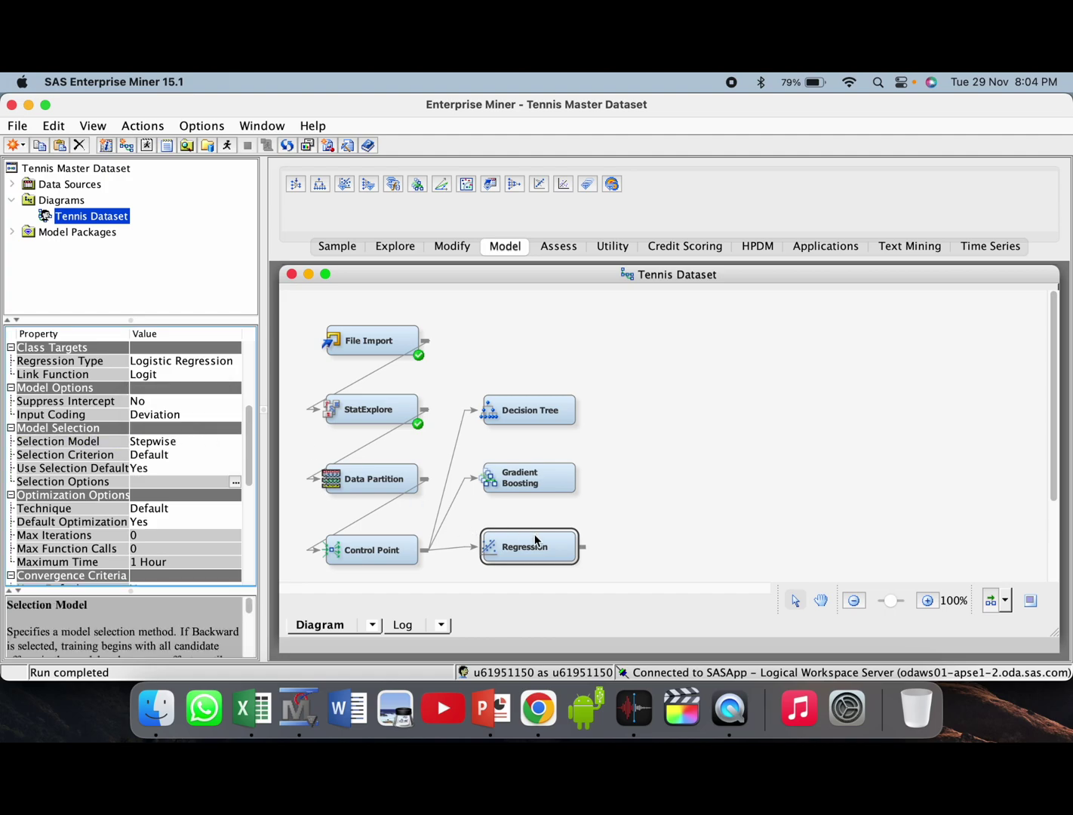
{"action": "left_click", "coordinate": [555, 551]}
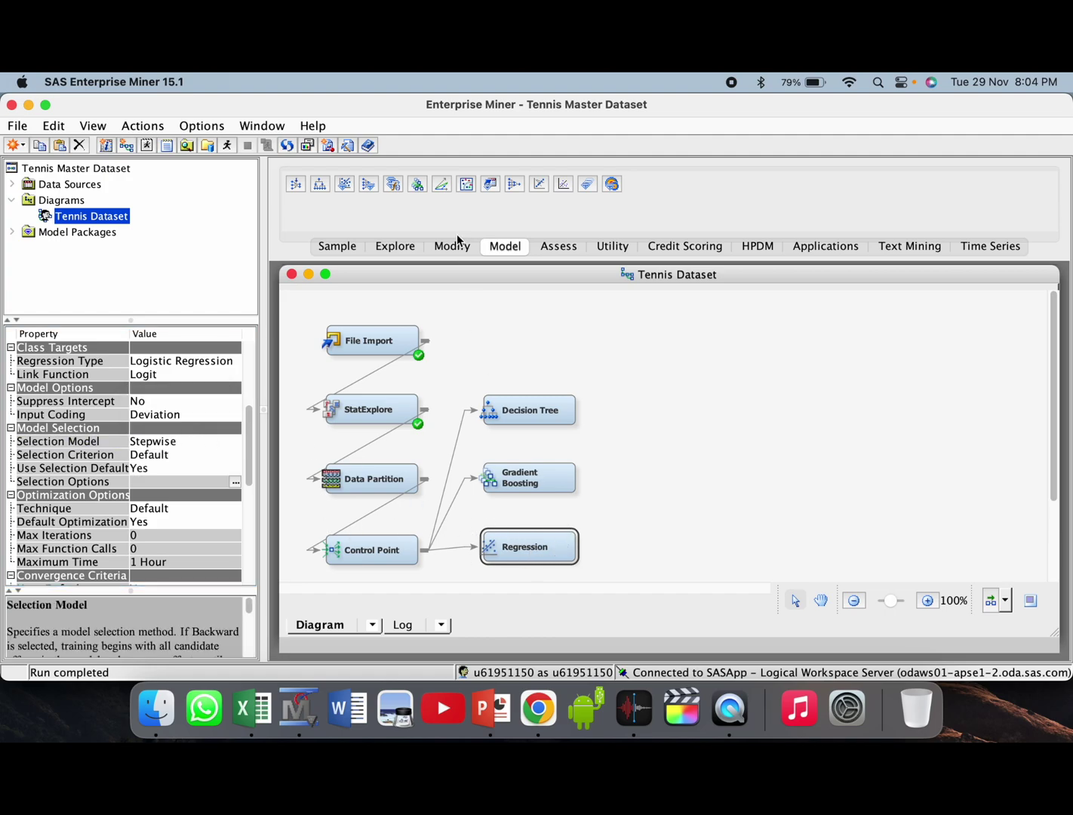
{"action": "left_click", "coordinate": [571, 247]}
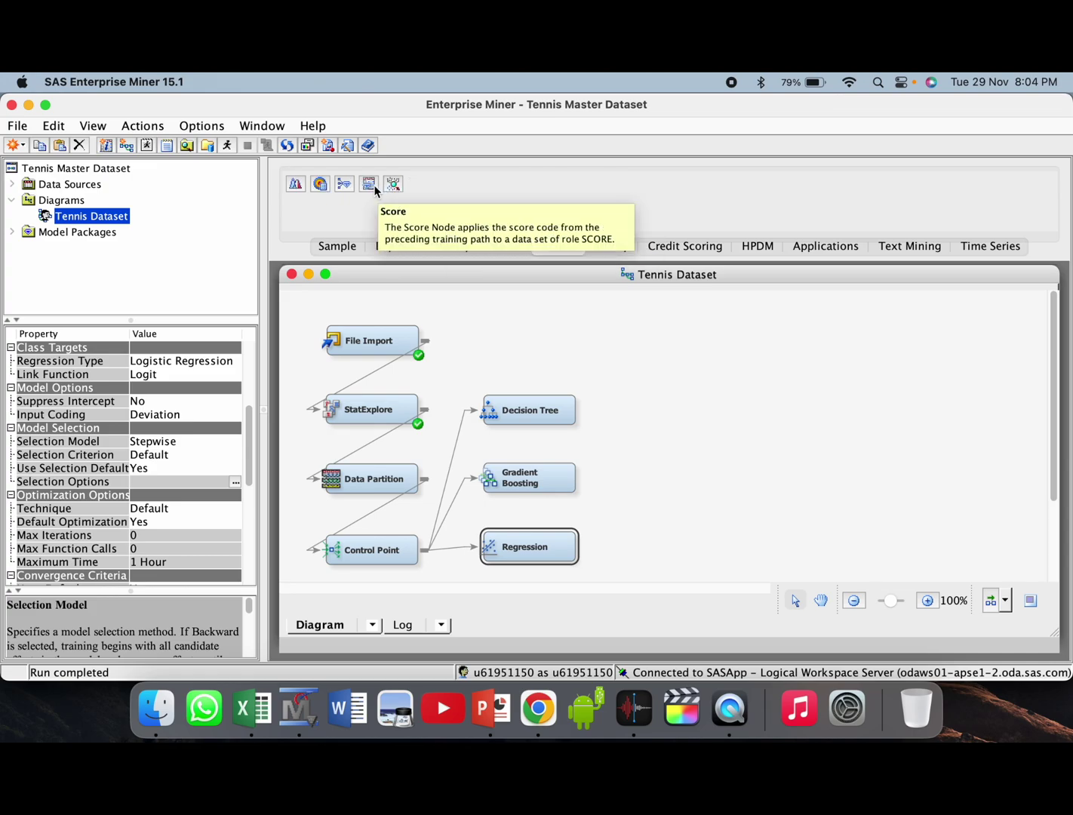
Add a Model Comparison node fed by Decision Tree, Gradient Boosting and Regression.
{"action": "mouse_move", "coordinate": [345, 183]}
{"action": "left_mouse_down"}
{"action": "mouse_move", "coordinate": [536, 324]}
{"action": "mouse_move", "coordinate": [707, 512]}
{"action": "mouse_move", "coordinate": [670, 476]}
{"action": "mouse_move", "coordinate": [650, 480]}
{"action": "mouse_move", "coordinate": [667, 478]}
{"action": "left_mouse_up"}
{"action": "left_click_drag", "start_coordinate": [590, 408], "coordinate": [641, 477]}
{"action": "left_click_drag", "start_coordinate": [589, 408], "coordinate": [647, 479]}
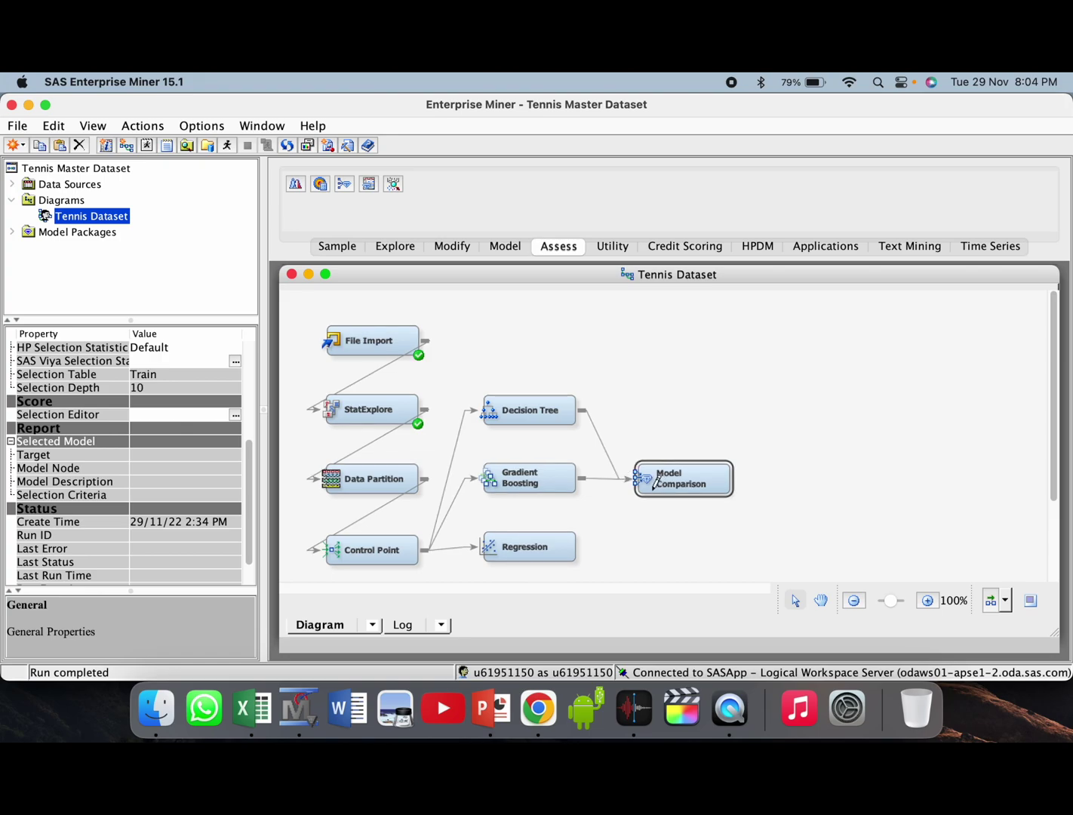
{"action": "left_click_drag", "start_coordinate": [584, 544], "coordinate": [645, 481]}
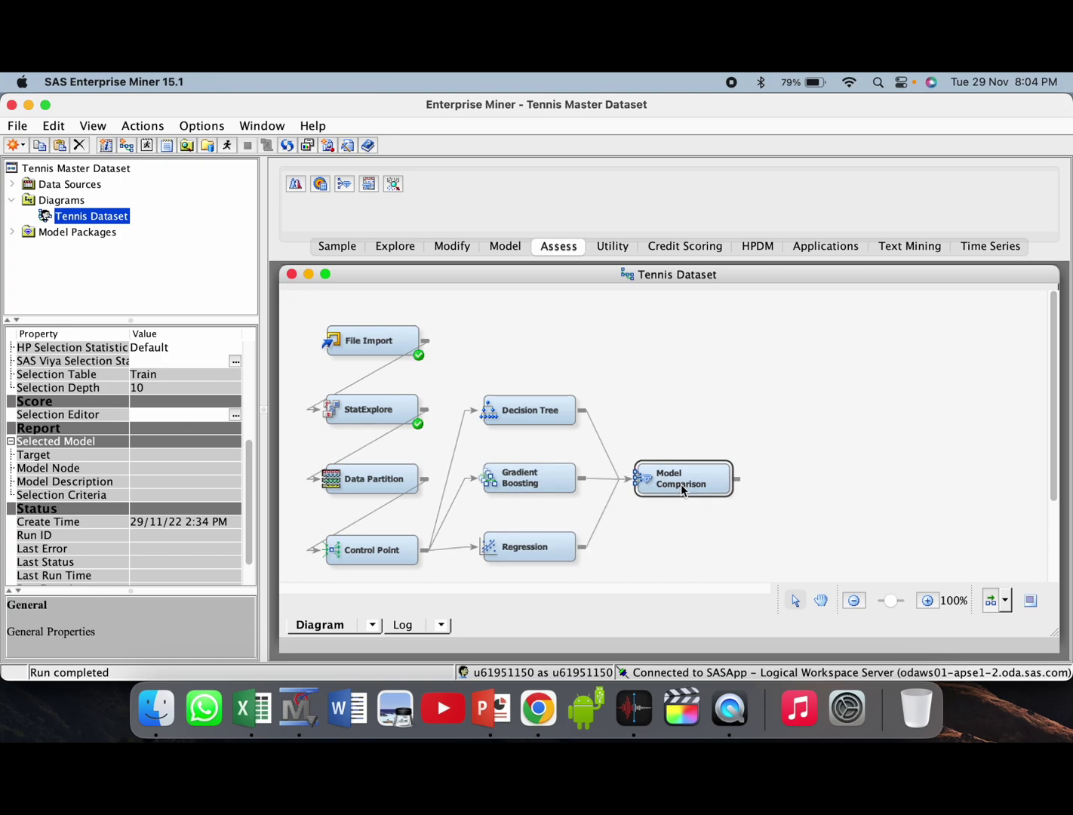
Run the Model Comparison path and open its results.
{"action": "right_click", "coordinate": [688, 490]}
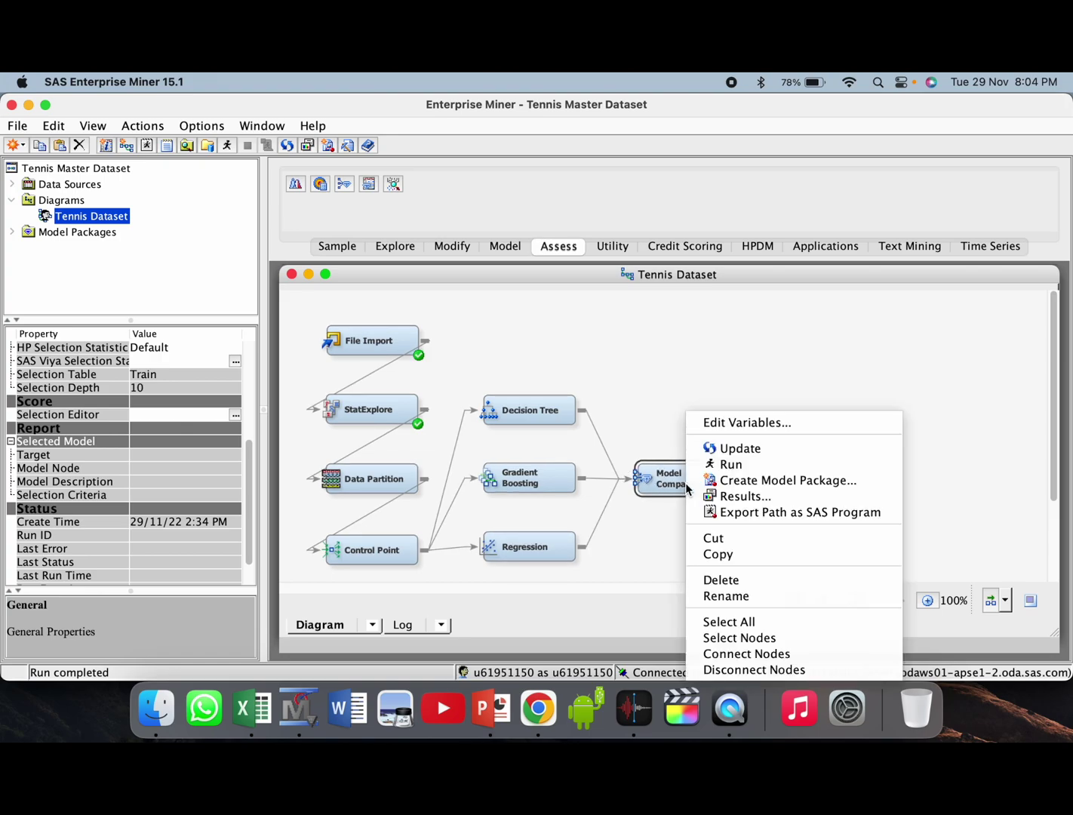
{"action": "left_click", "coordinate": [738, 465]}
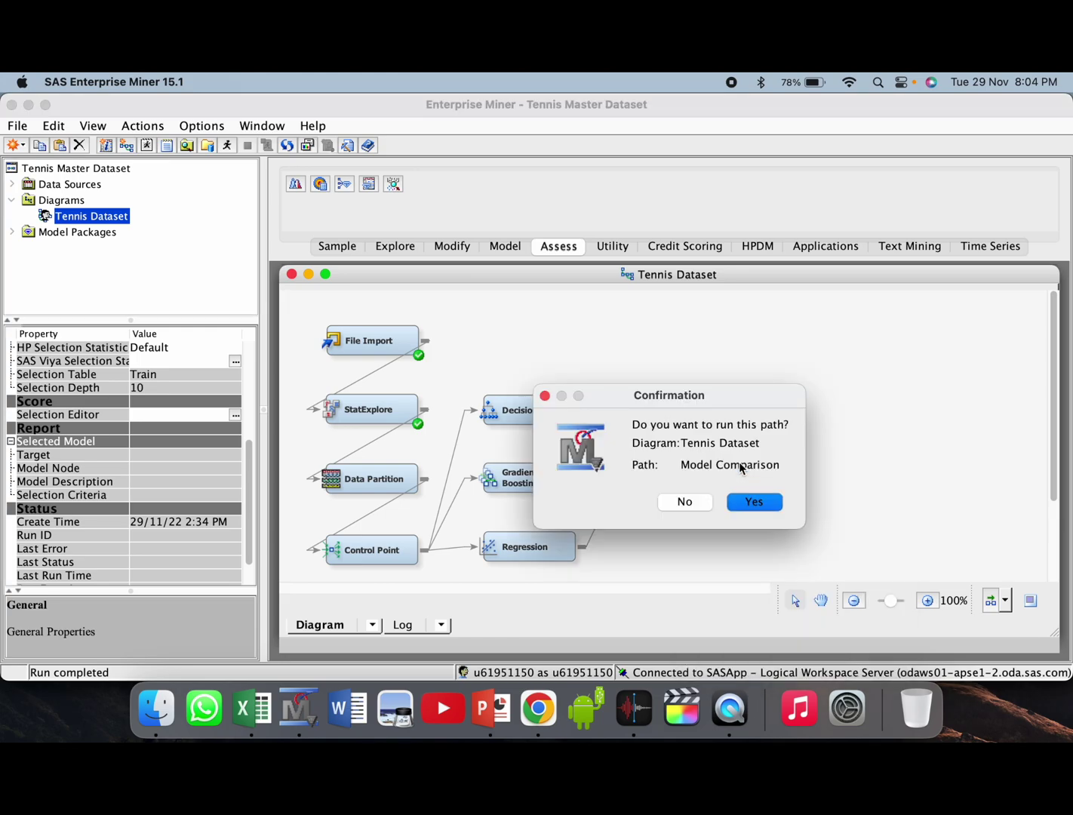
{"action": "left_click", "coordinate": [754, 502]}
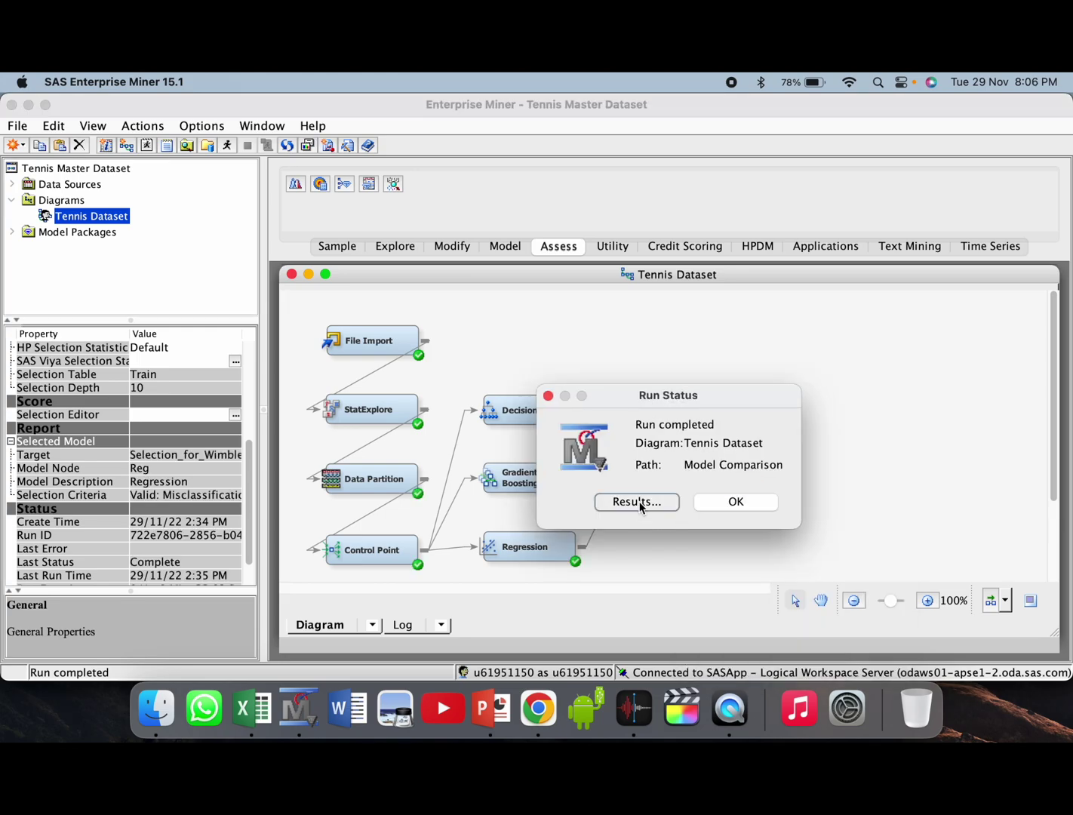
{"action": "left_click", "coordinate": [641, 504]}
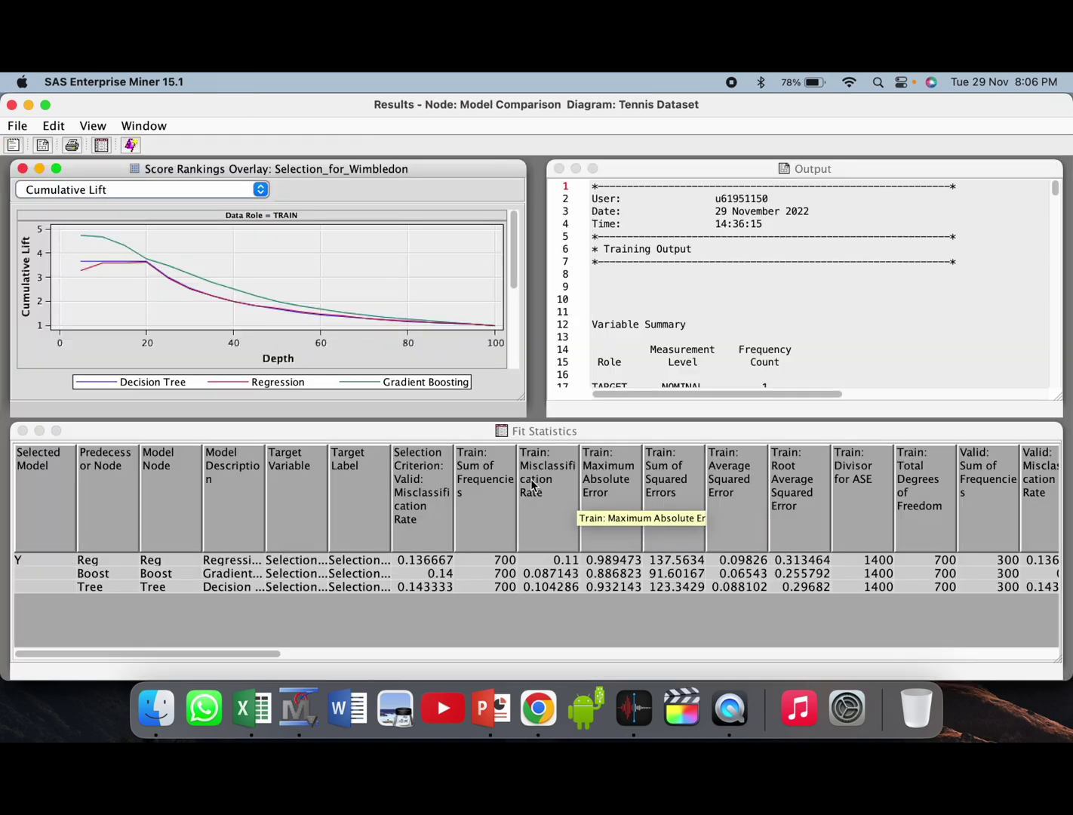
Review the Fit Statistics, Output and Score Rankings panes, then close the results.
{"action": "left_click", "coordinate": [583, 435]}
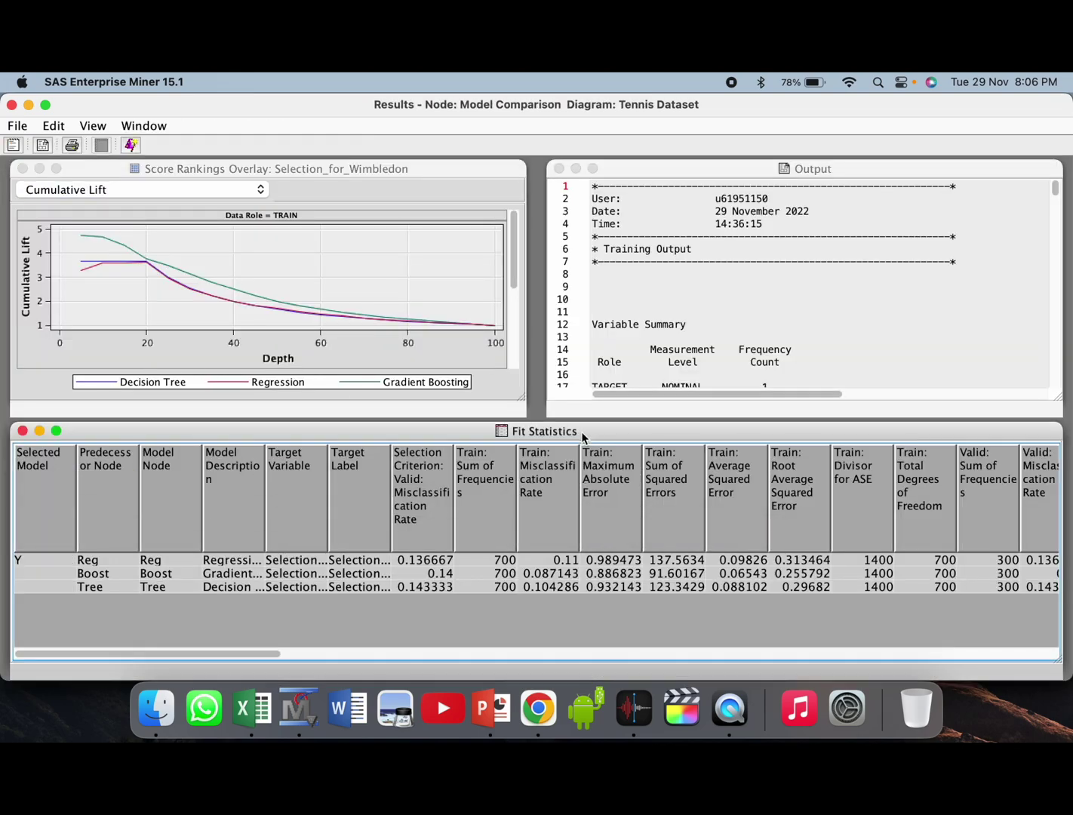
{"action": "left_click", "coordinate": [817, 169]}
{"action": "left_click", "coordinate": [353, 178]}
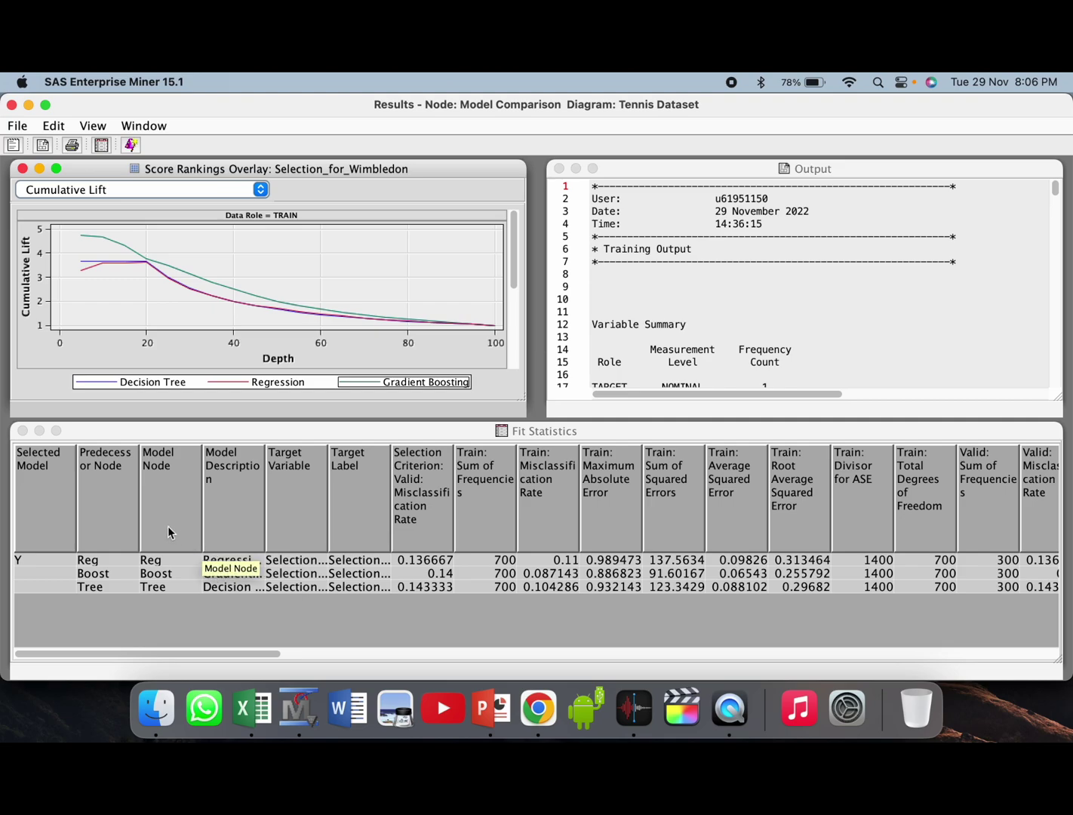
{"action": "left_click", "coordinate": [56, 564]}
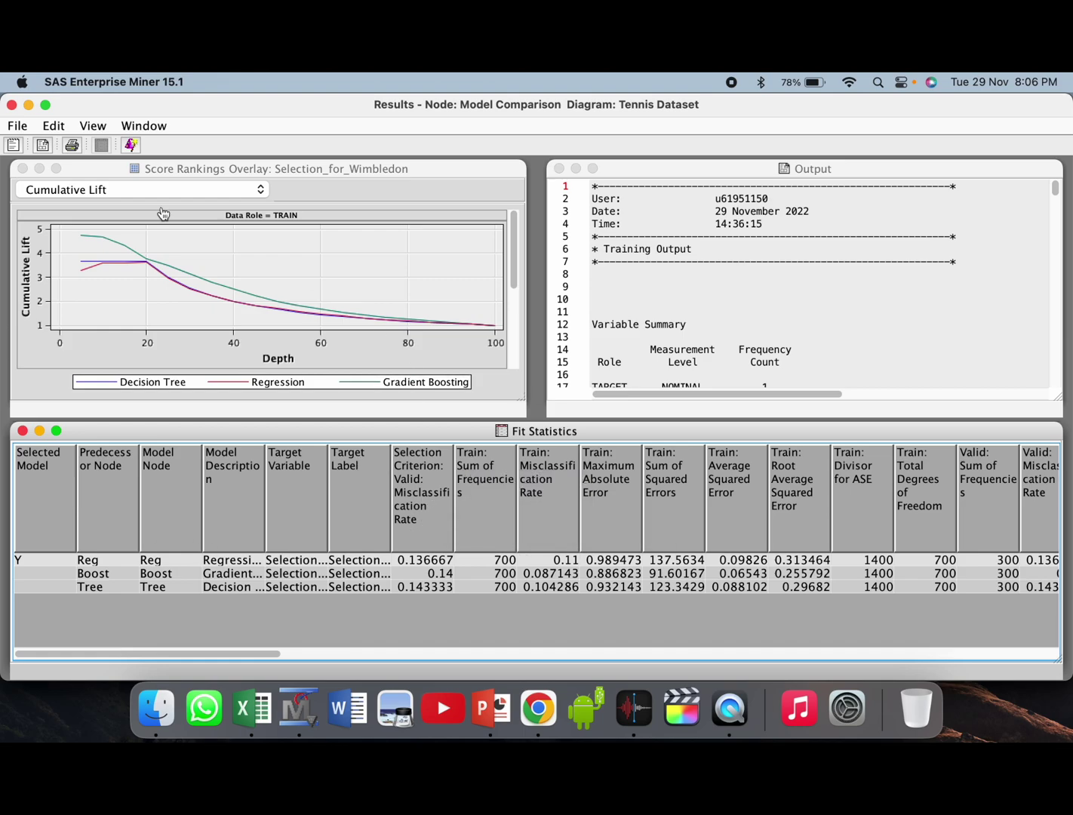
{"action": "left_click", "coordinate": [12, 106]}
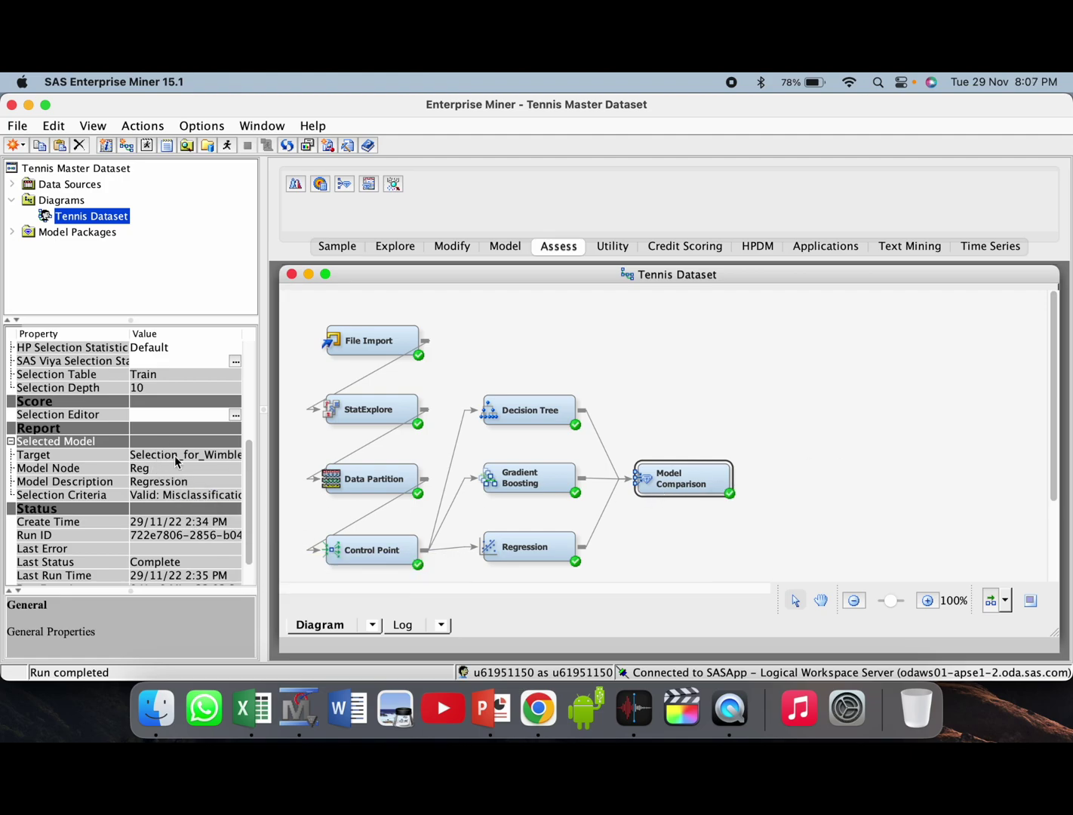
Set Model Comparison's Selection Statistic to Average Squared Error and Selection Table to Validation.
{"action": "scroll", "coordinate": [172, 535], "scroll_direction": "down", "scroll_amount": 2}
{"action": "scroll", "coordinate": [171, 534], "scroll_direction": "up", "scroll_amount": 10}
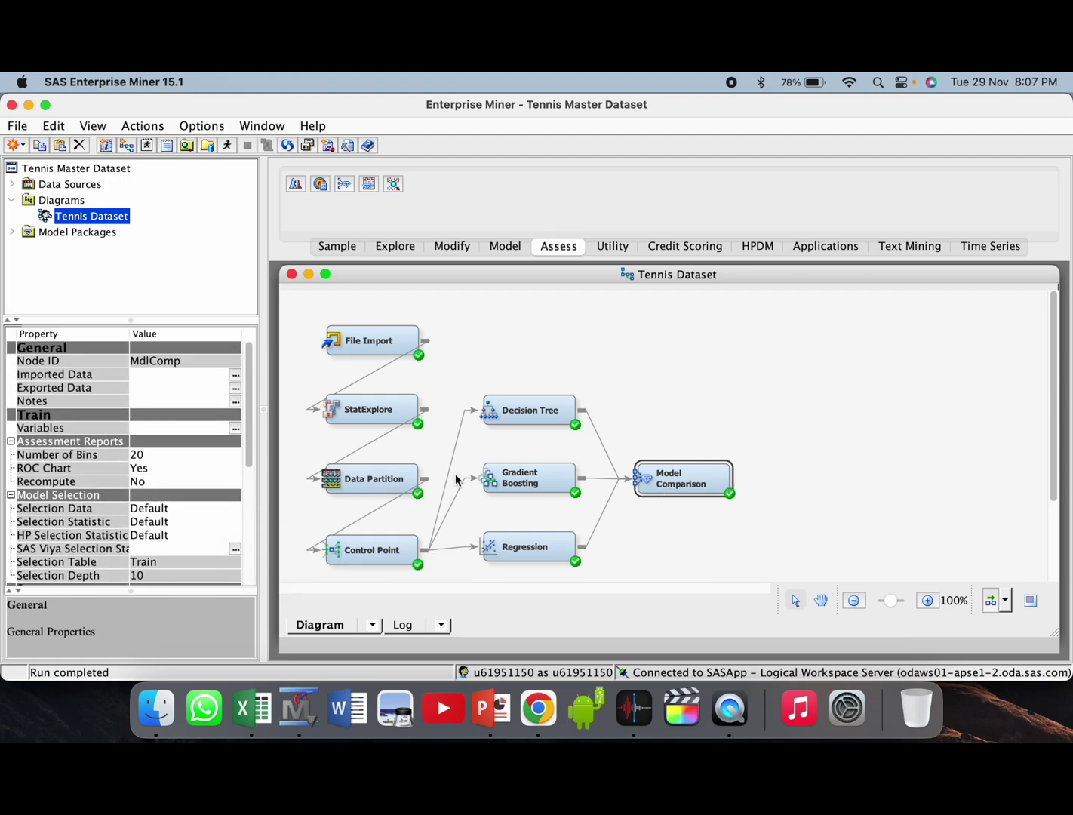
{"action": "scroll", "coordinate": [167, 486], "scroll_direction": "down", "scroll_amount": 2}
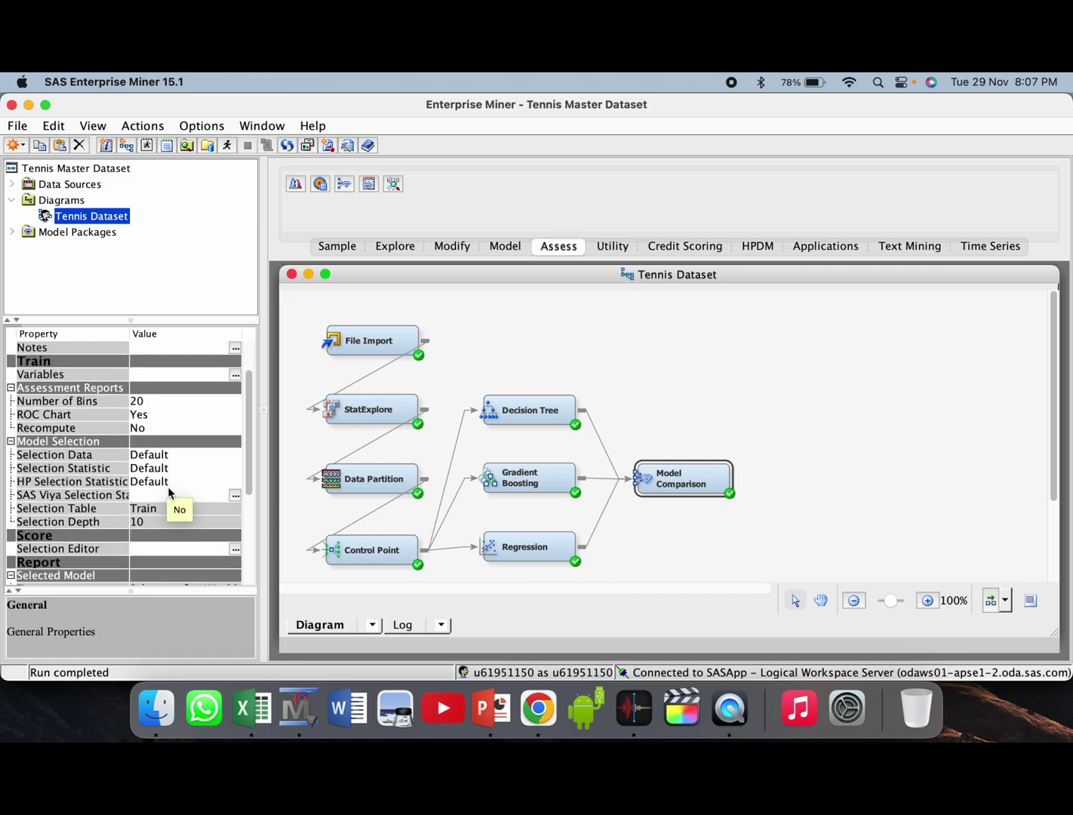
{"action": "left_click", "coordinate": [147, 468]}
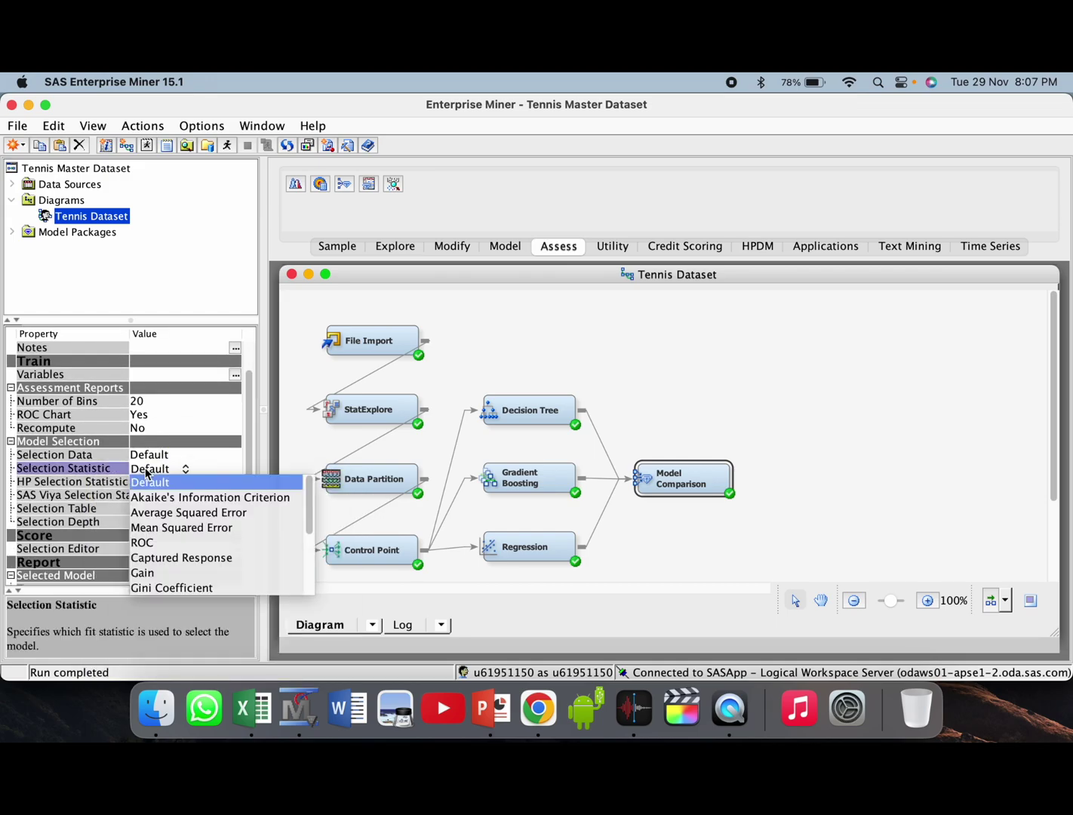
{"action": "left_click", "coordinate": [162, 511]}
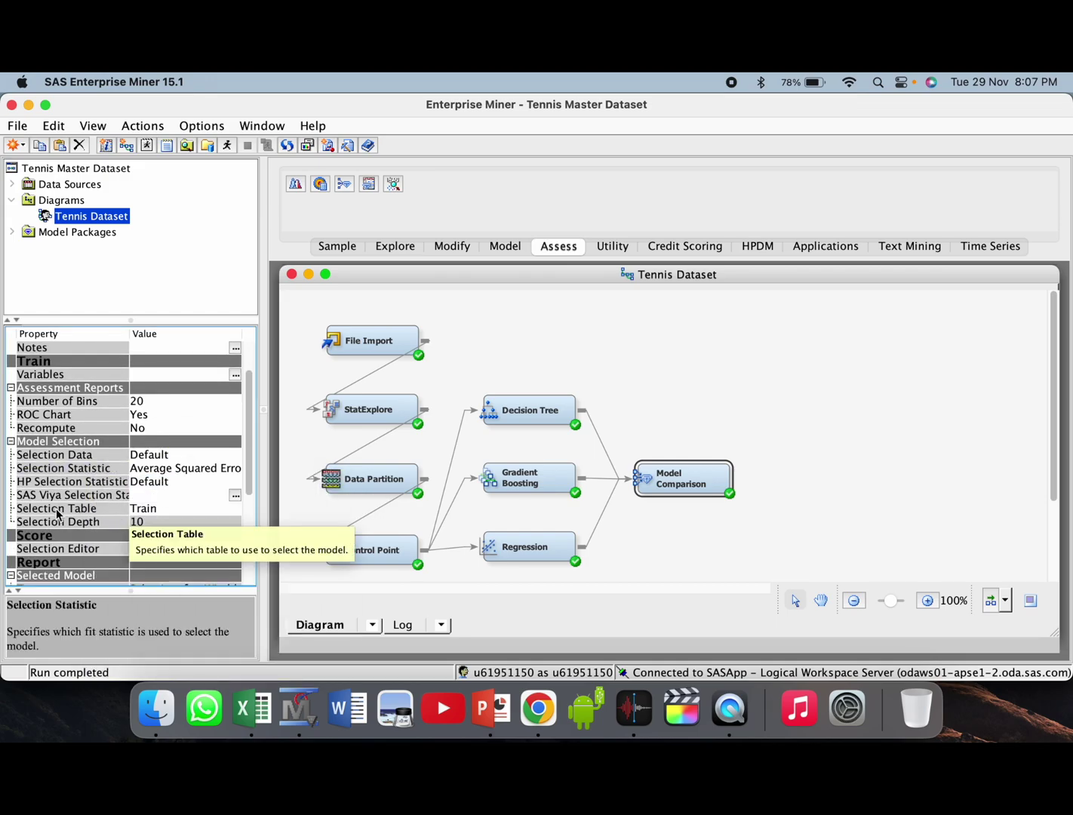
{"action": "left_click", "coordinate": [157, 509]}
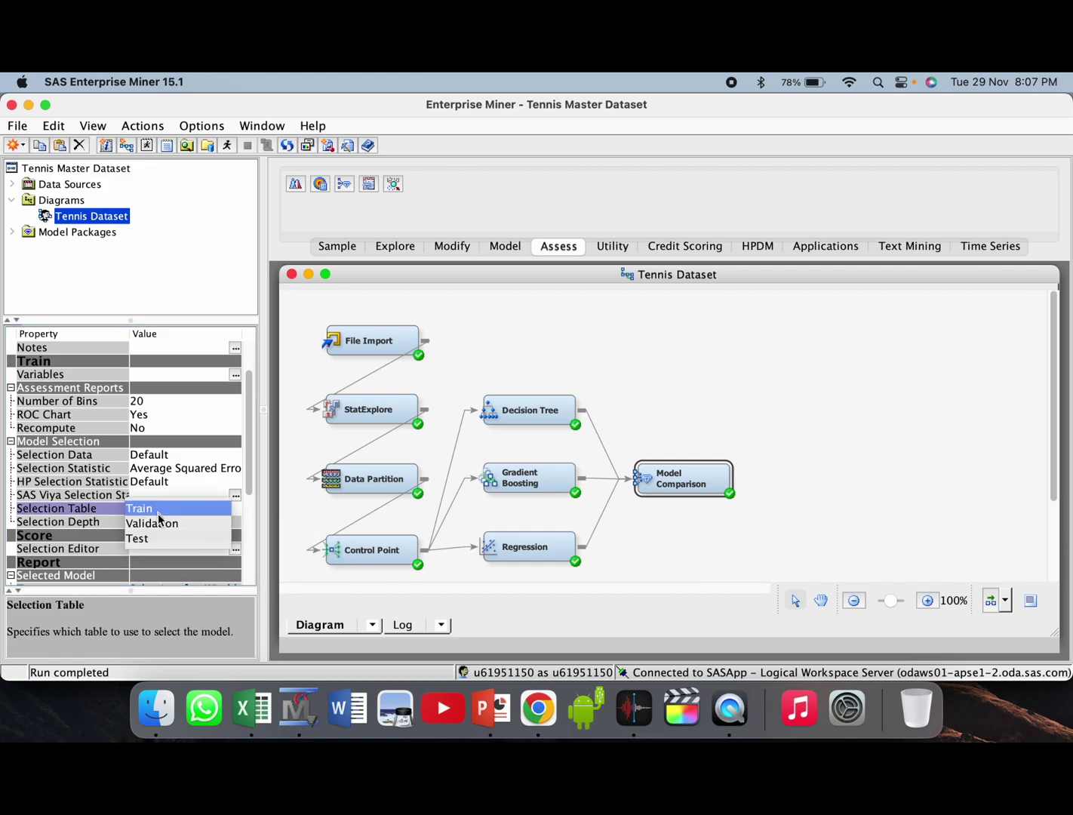
{"action": "left_click", "coordinate": [158, 529]}
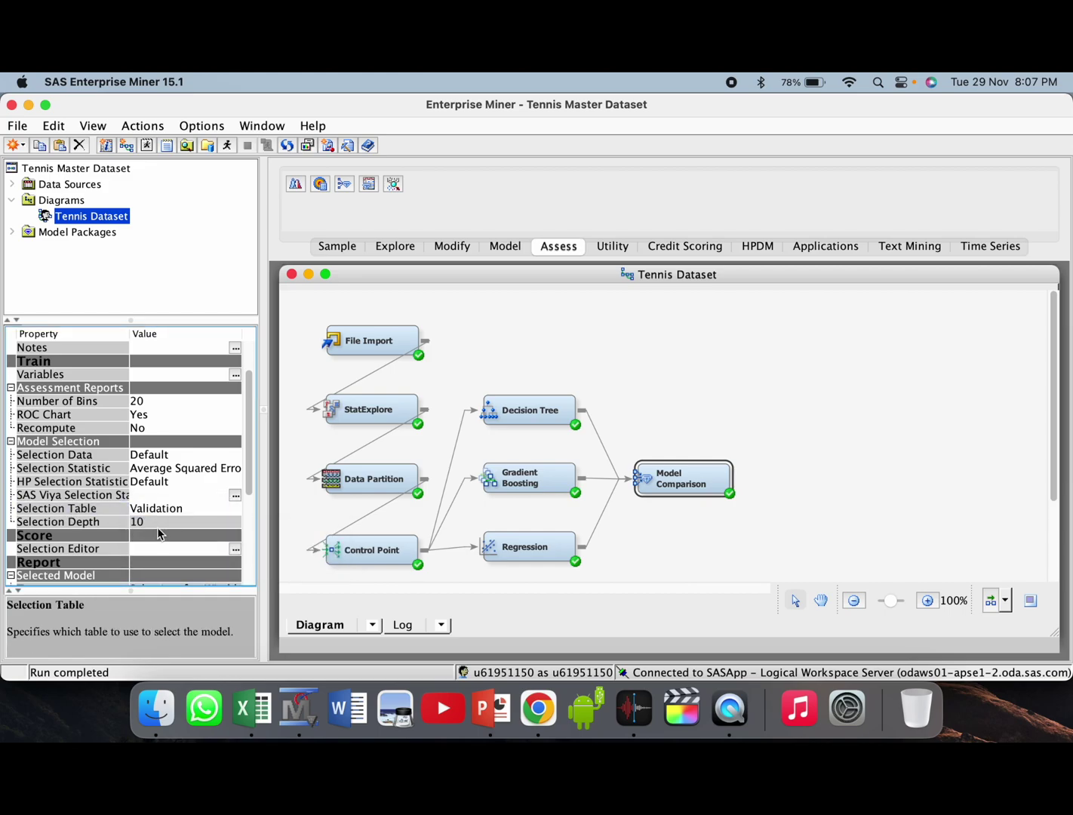
{"action": "right_click", "coordinate": [698, 489]}
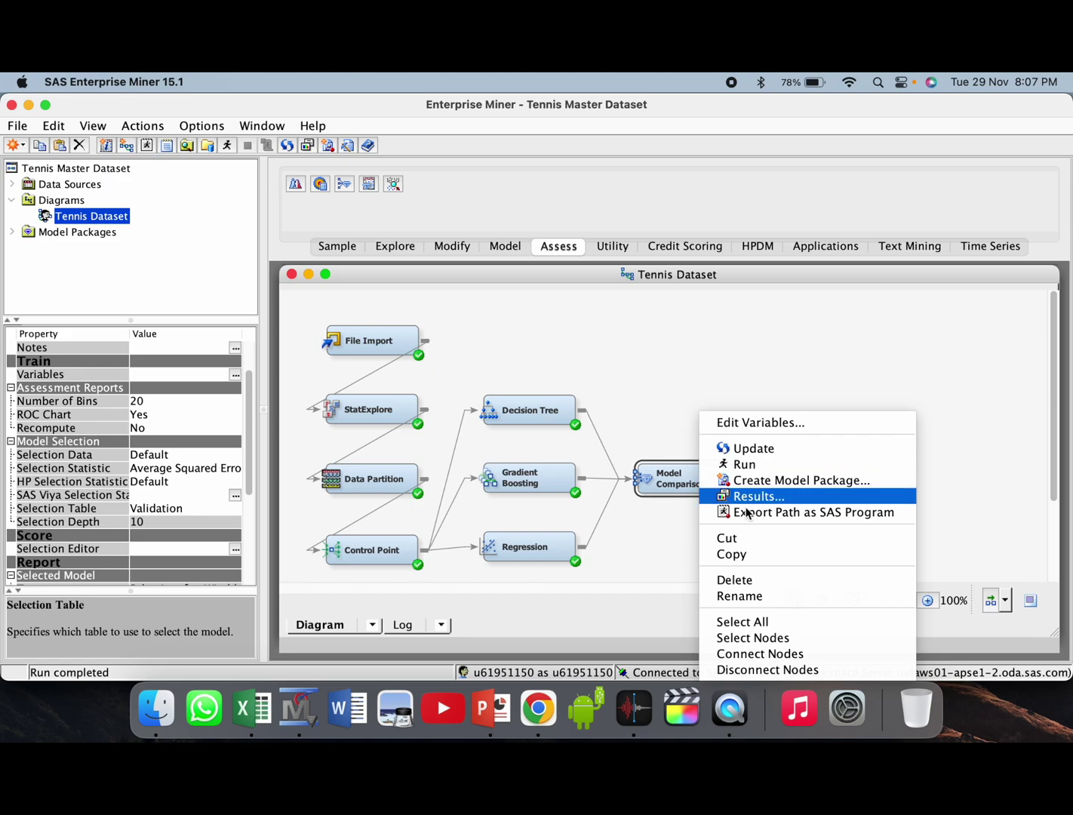
Re-run Model Comparison and open the new results at the Fit Statistics table.
{"action": "left_click", "coordinate": [763, 466]}
{"action": "left_click", "coordinate": [743, 502]}
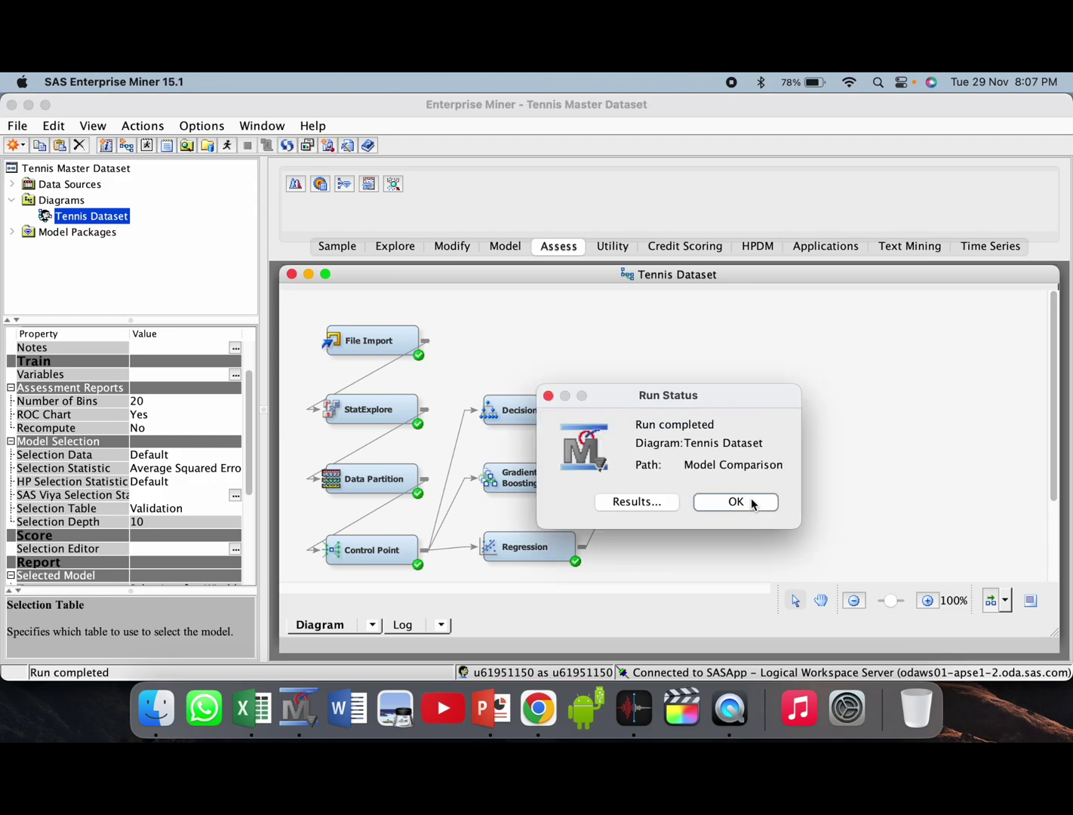
{"action": "left_click", "coordinate": [636, 503]}
{"action": "left_click", "coordinate": [77, 568]}
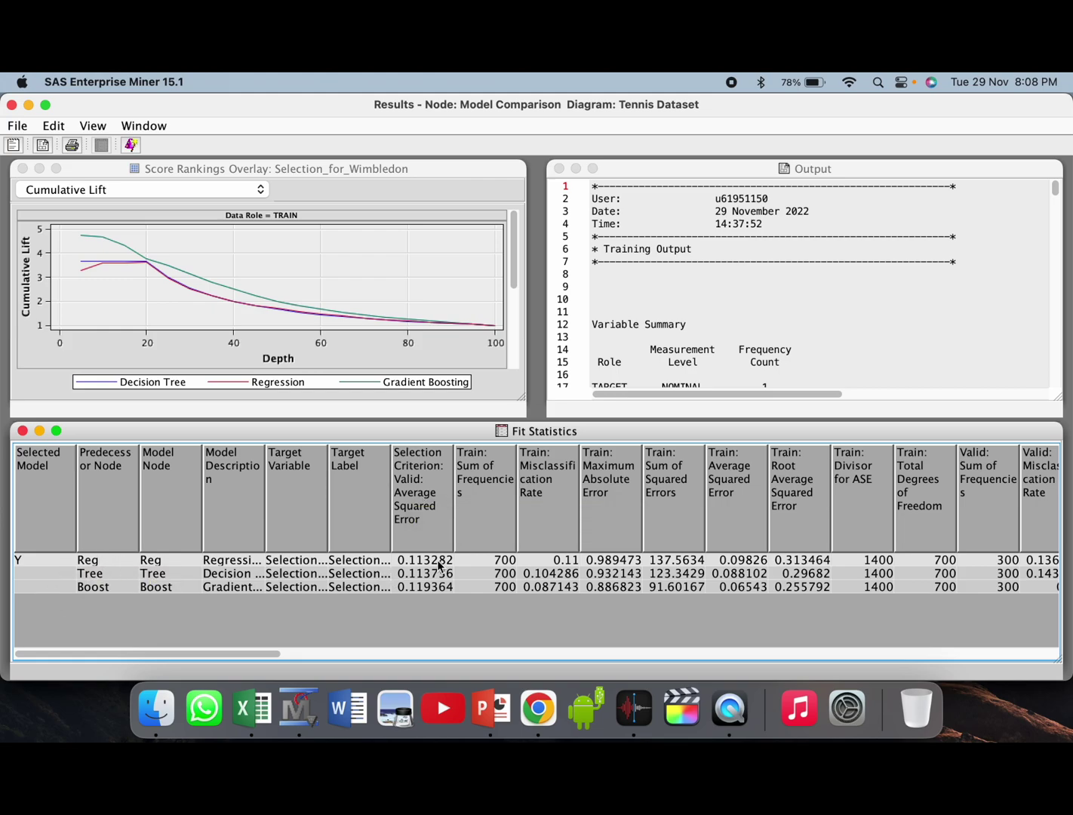
Maximize the Output listing and highlight the selected Regression row, validation ASE 0.11328.
{"action": "left_click", "coordinate": [595, 170]}
{"action": "scroll", "coordinate": [382, 456], "scroll_direction": "down", "scroll_amount": 20}
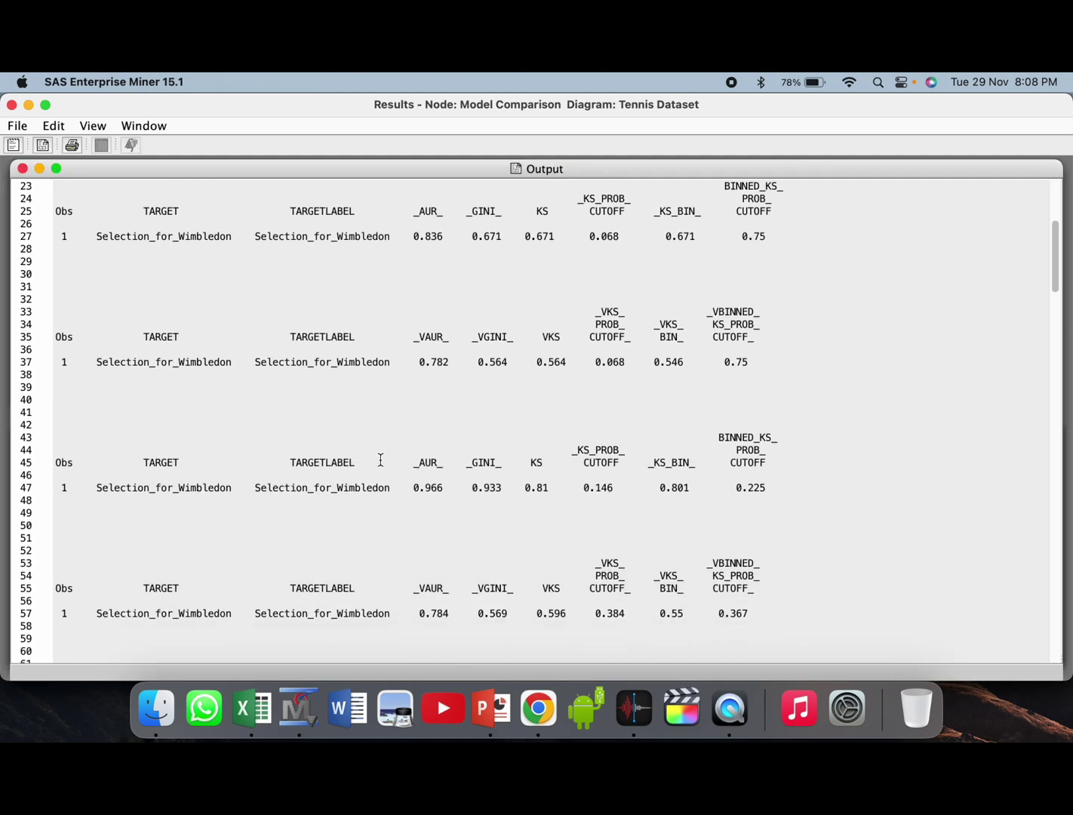
{"action": "scroll", "coordinate": [381, 459], "scroll_direction": "down", "scroll_amount": 1}
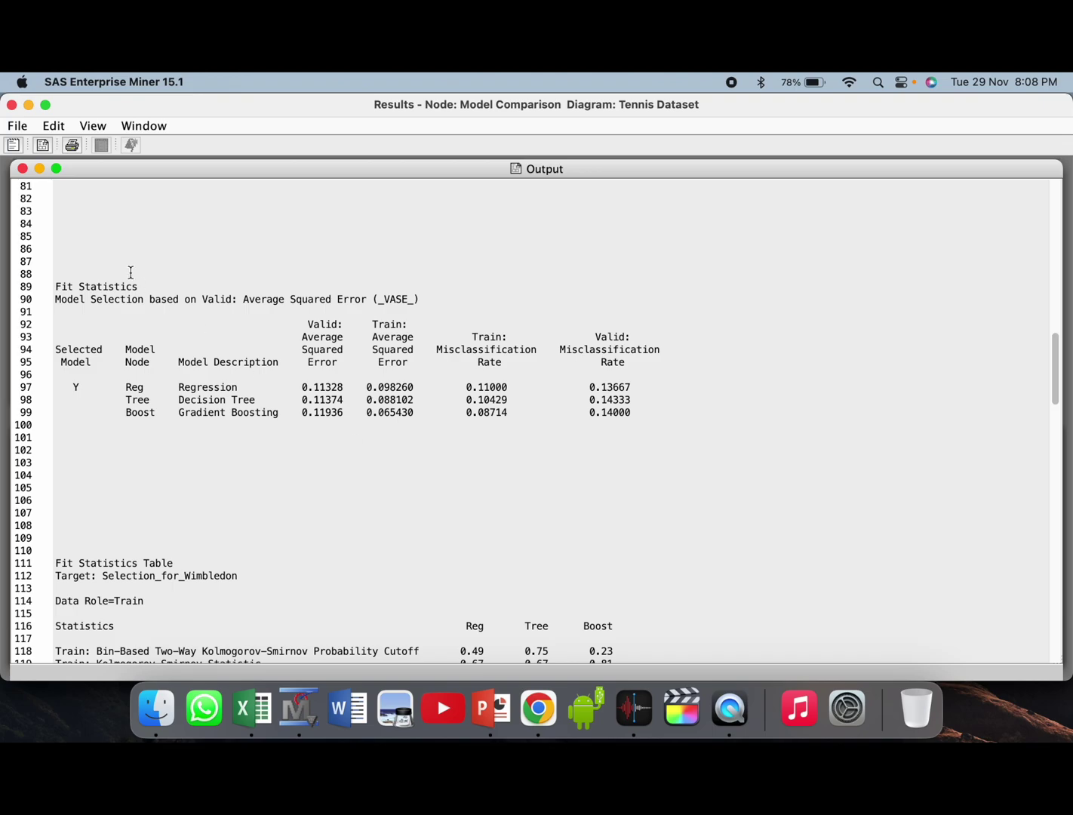
{"action": "triple_click", "coordinate": [126, 284]}
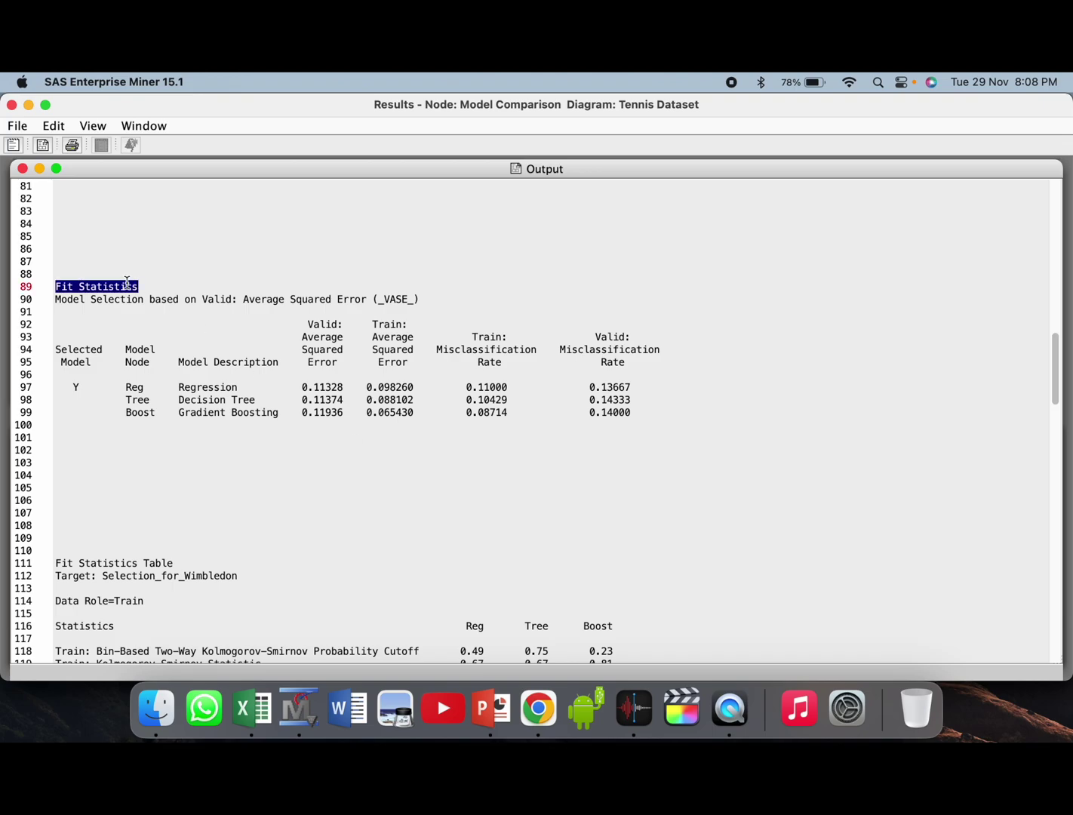
{"action": "triple_click", "coordinate": [180, 387]}
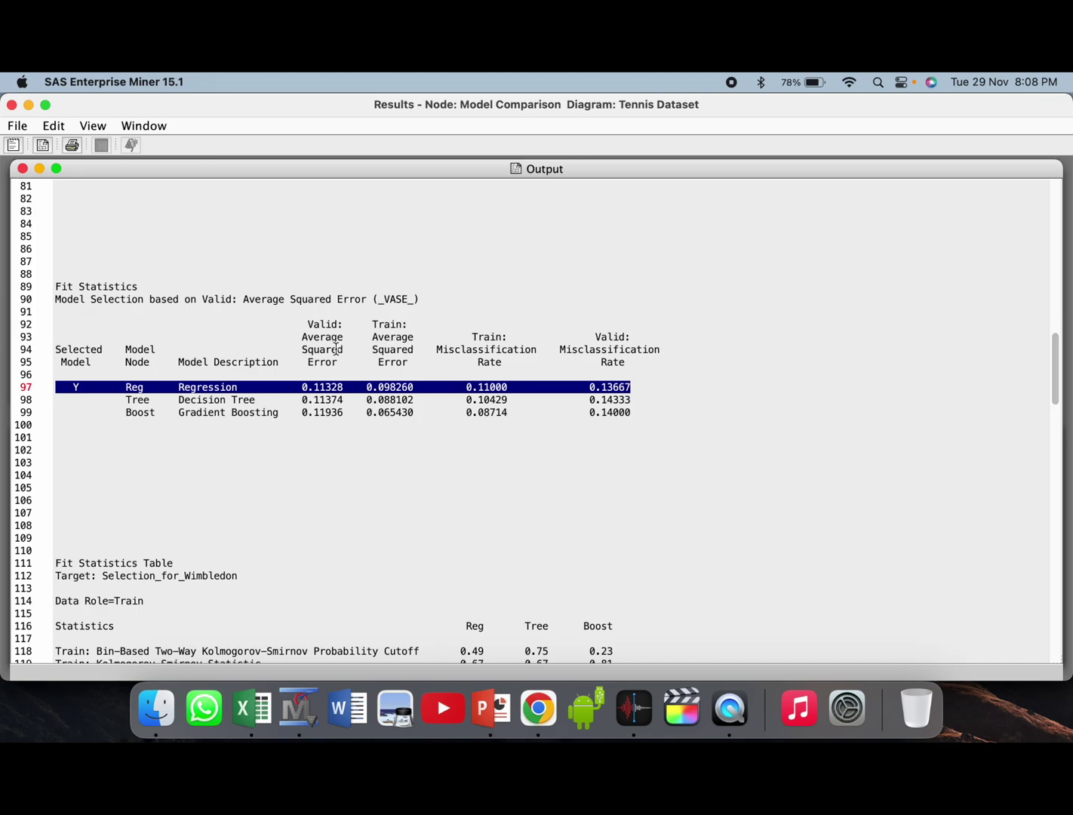
{"action": "triple_click", "coordinate": [335, 387]}
In the Train fit statistics table, highlight the Average Squared Error and Roc Index rows.
{"action": "scroll", "coordinate": [337, 493], "scroll_direction": "down", "scroll_amount": 8}
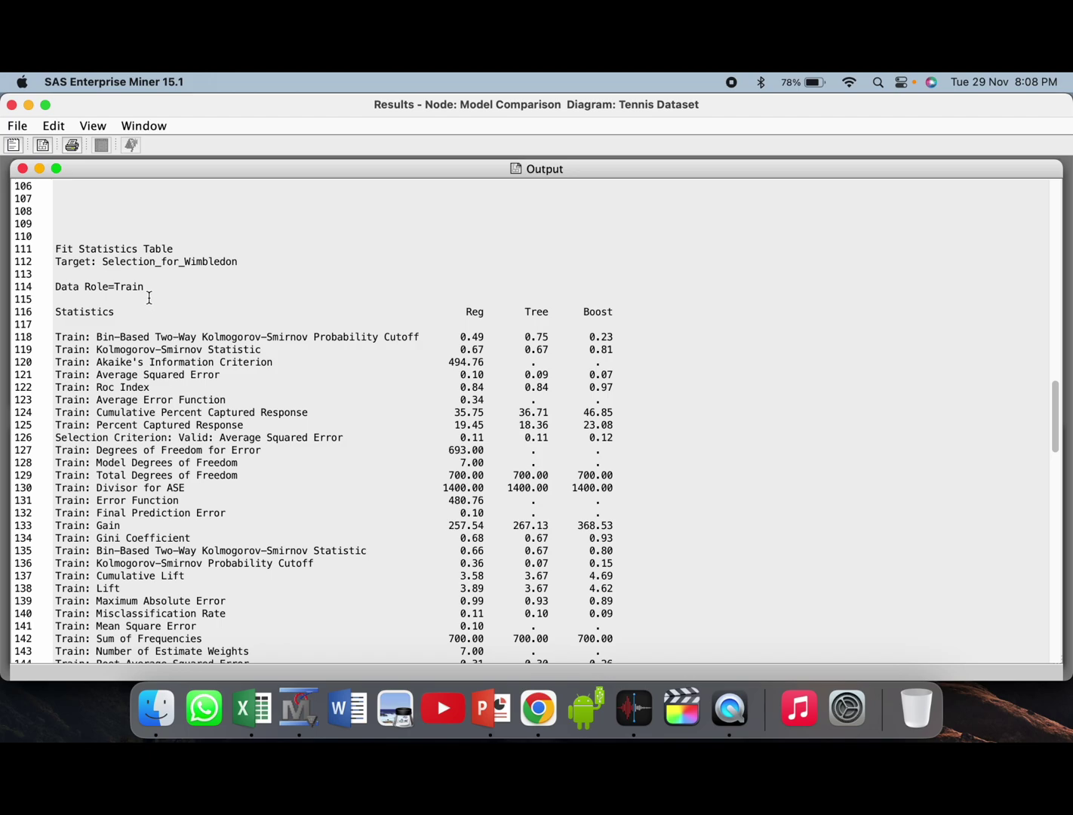
{"action": "triple_click", "coordinate": [136, 287]}
{"action": "double_click", "coordinate": [136, 288]}
{"action": "left_click", "coordinate": [136, 290]}
{"action": "scroll", "coordinate": [244, 435], "scroll_direction": "down", "scroll_amount": 4}
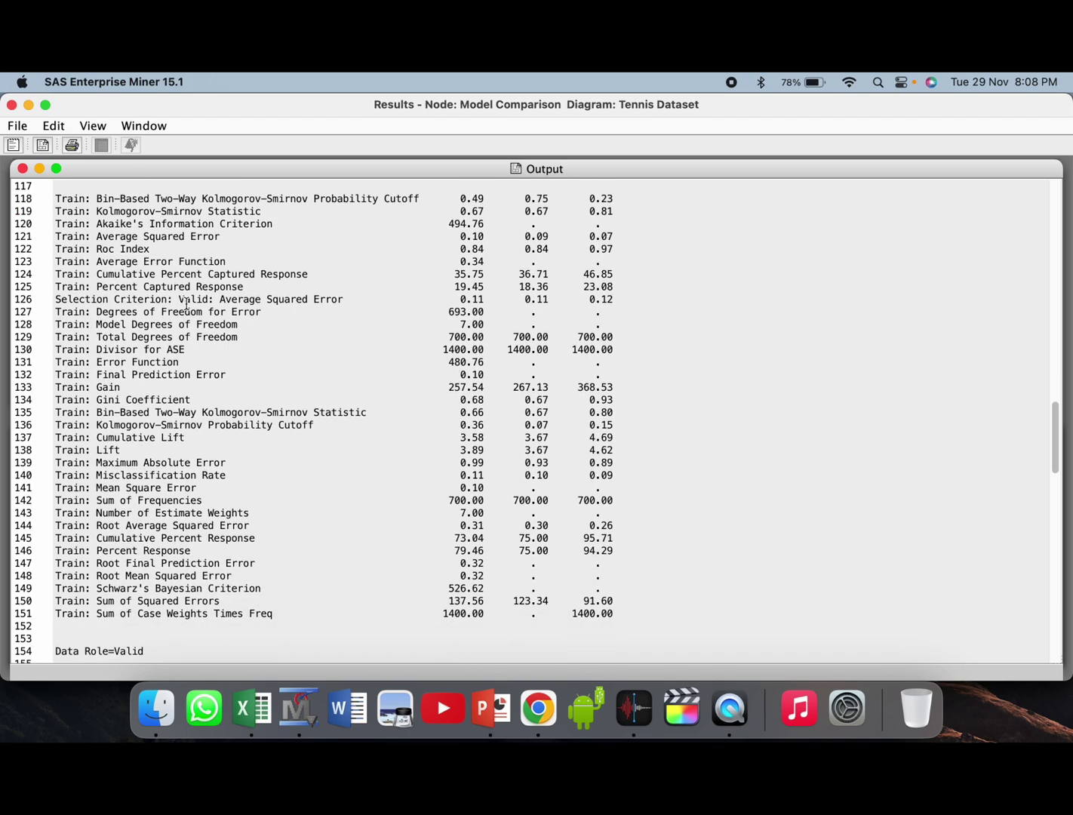
{"action": "double_click", "coordinate": [170, 236]}
{"action": "double_click", "coordinate": [171, 236]}
{"action": "double_click", "coordinate": [151, 249]}
{"action": "left_click", "coordinate": [151, 249]}
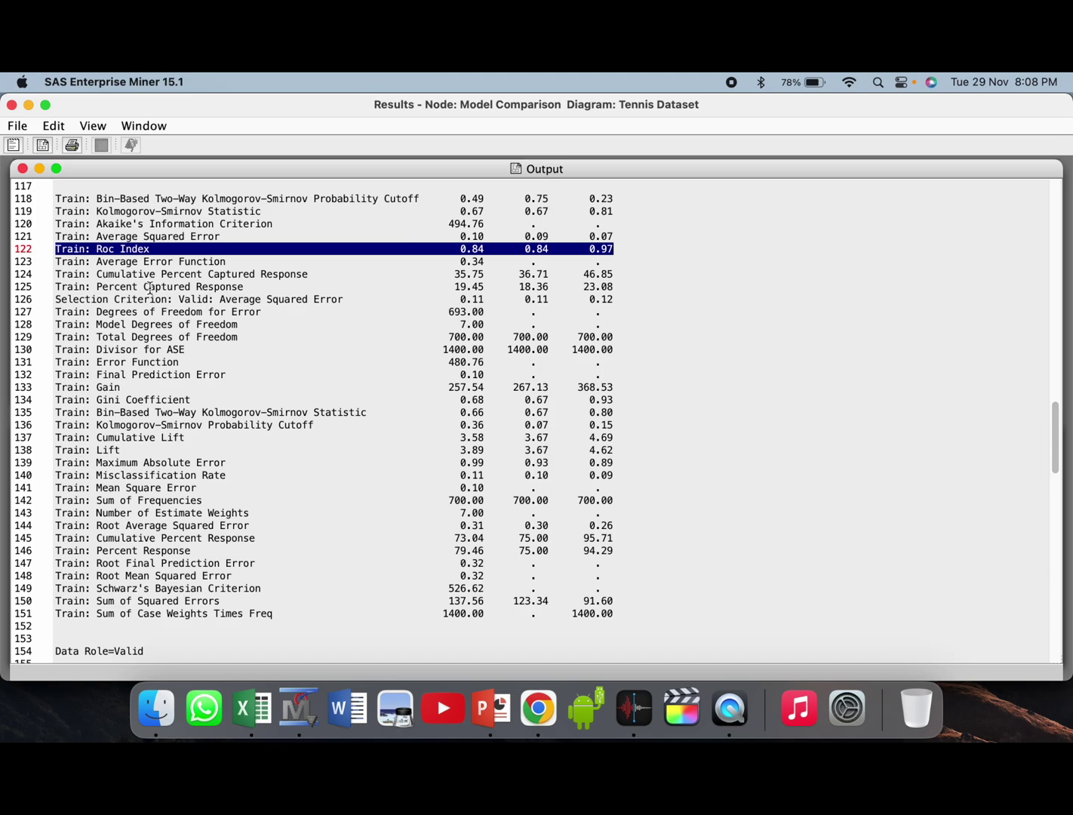
Highlight the Train Gain, Gini Coefficient, Cumulative Lift, Maximum Absolute Error and Misclassification Rate rows.
{"action": "triple_click", "coordinate": [135, 388]}
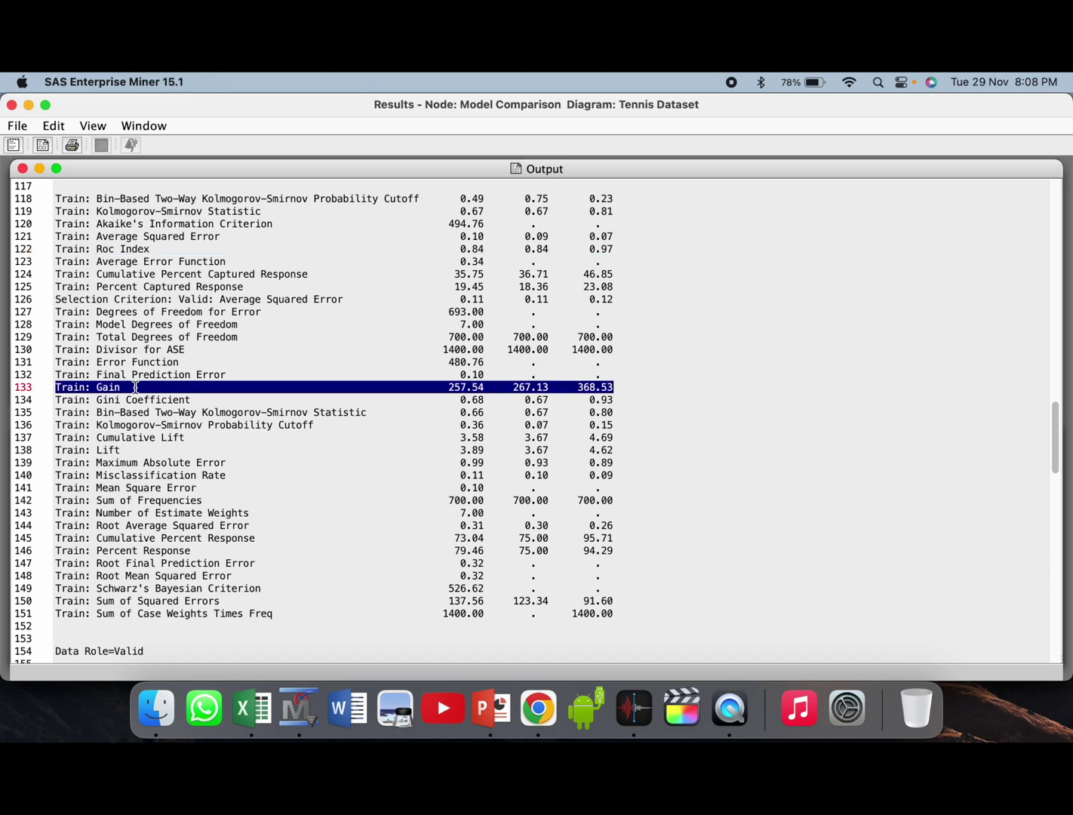
{"action": "double_click", "coordinate": [139, 399]}
{"action": "left_click", "coordinate": [138, 399]}
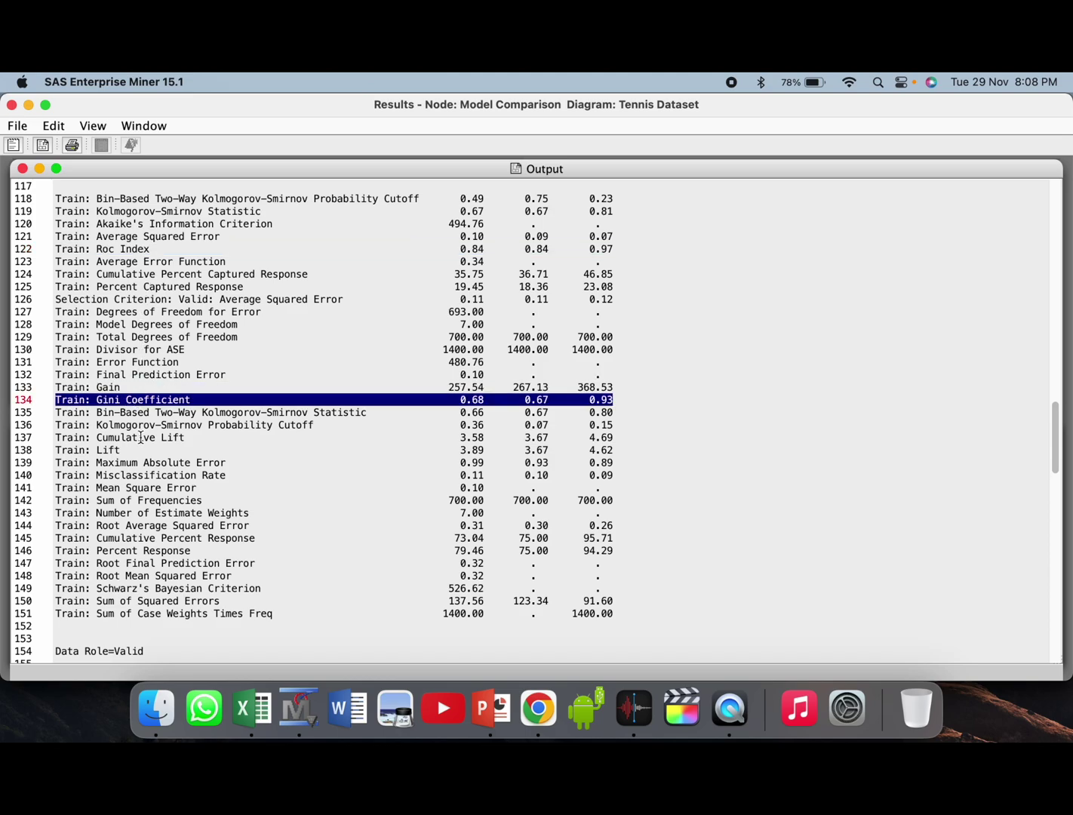
{"action": "double_click", "coordinate": [140, 438]}
{"action": "left_click", "coordinate": [140, 438]}
{"action": "scroll", "coordinate": [151, 442], "scroll_direction": "down", "scroll_amount": 1}
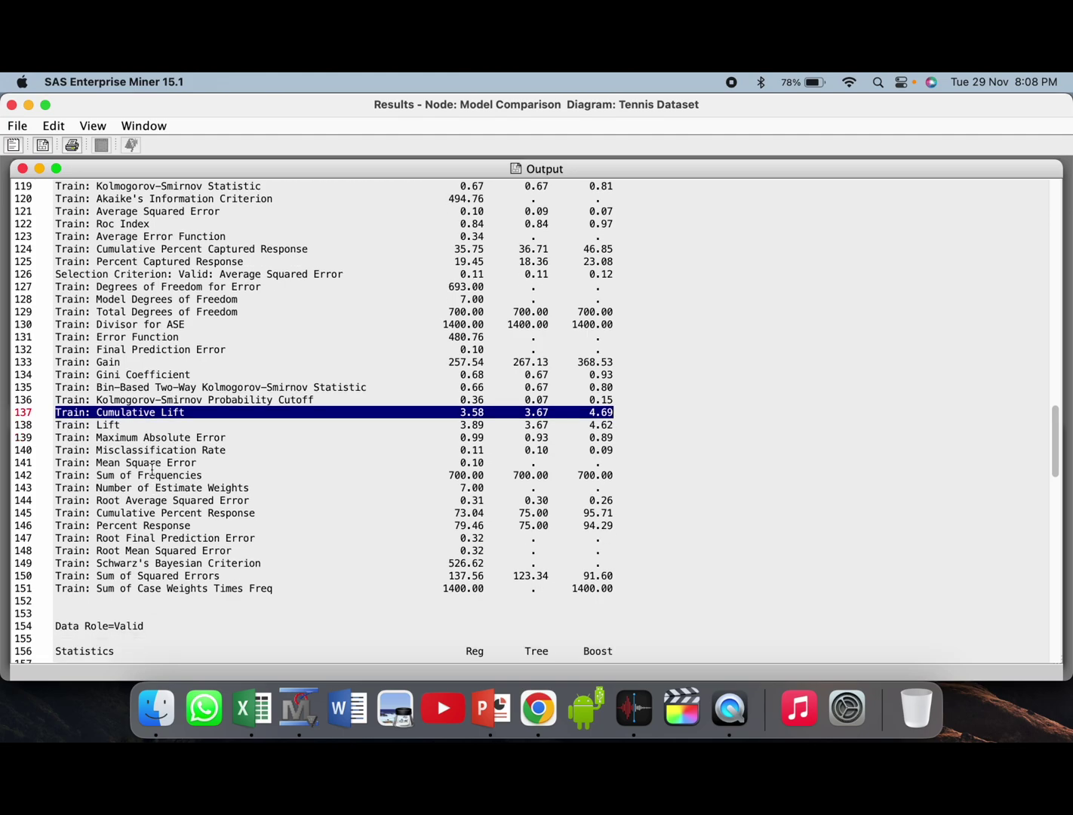
{"action": "triple_click", "coordinate": [156, 439]}
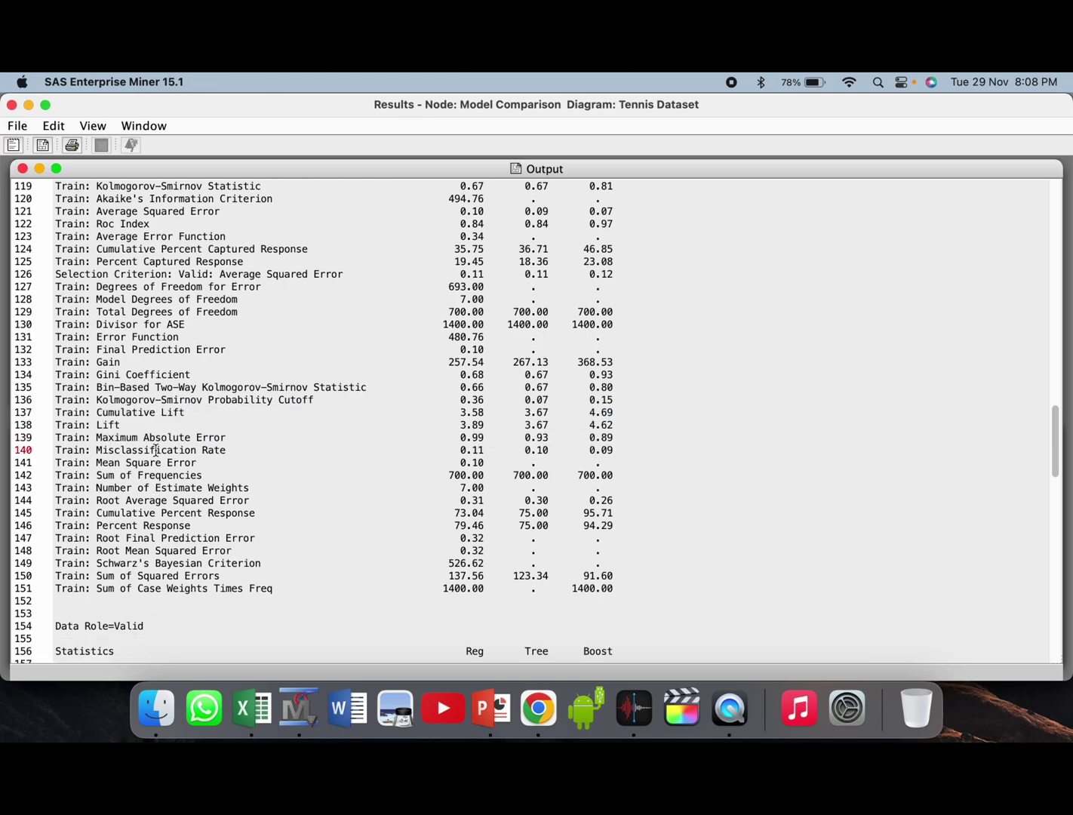
{"action": "triple_click", "coordinate": [155, 450]}
{"action": "scroll", "coordinate": [191, 495], "scroll_direction": "down", "scroll_amount": 2}
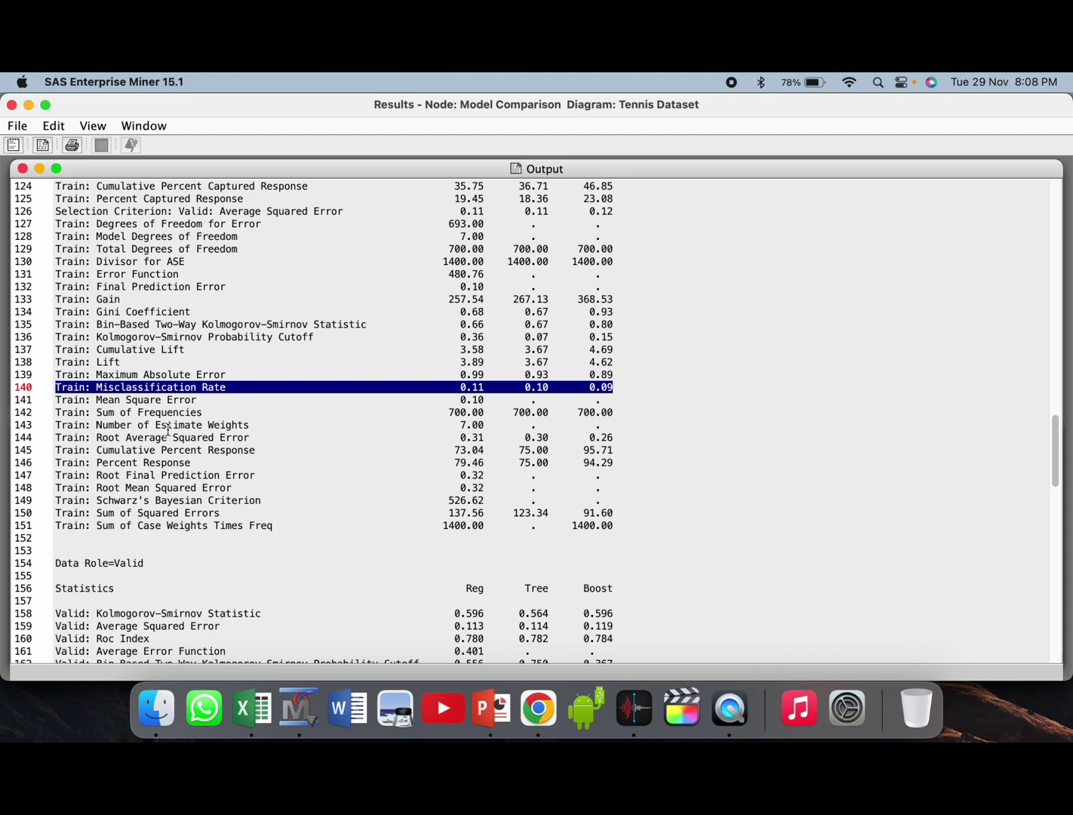
{"action": "scroll", "coordinate": [180, 536], "scroll_direction": "down", "scroll_amount": 8}
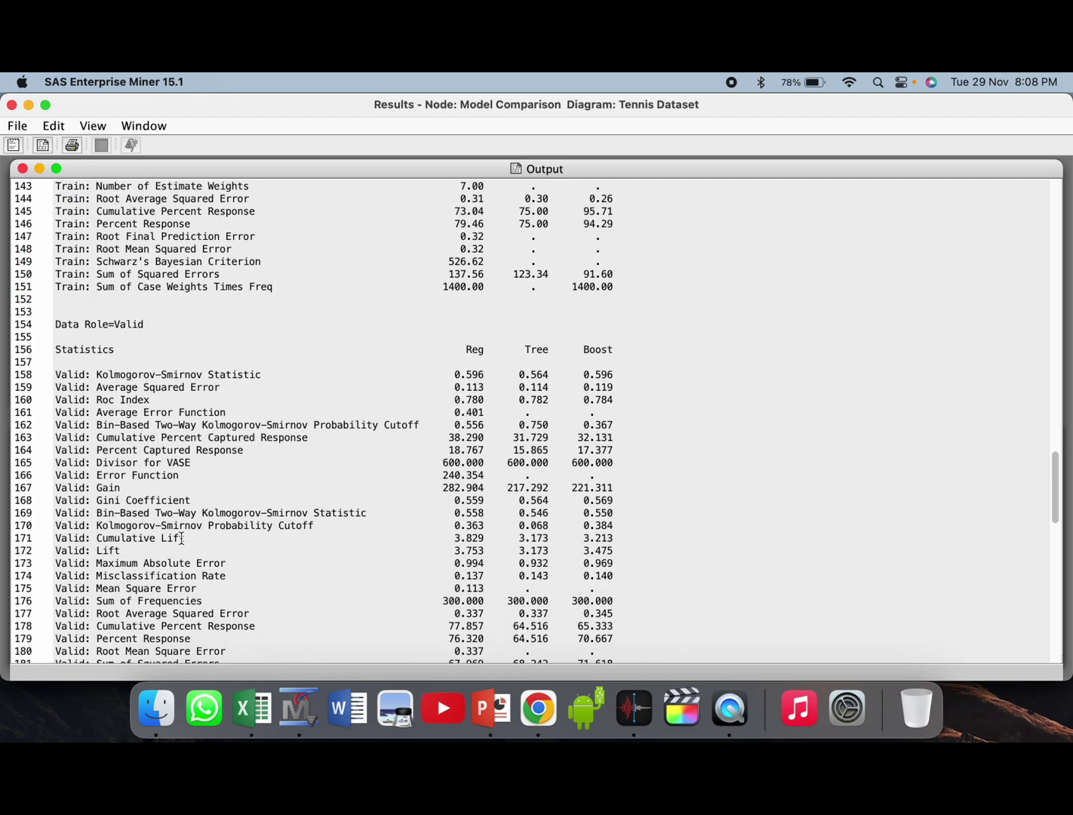
Highlight the validation Average Squared Error, Roc Index, Gain, Gini Coefficient and Cumulative Lift rows.
{"action": "triple_click", "coordinate": [135, 276]}
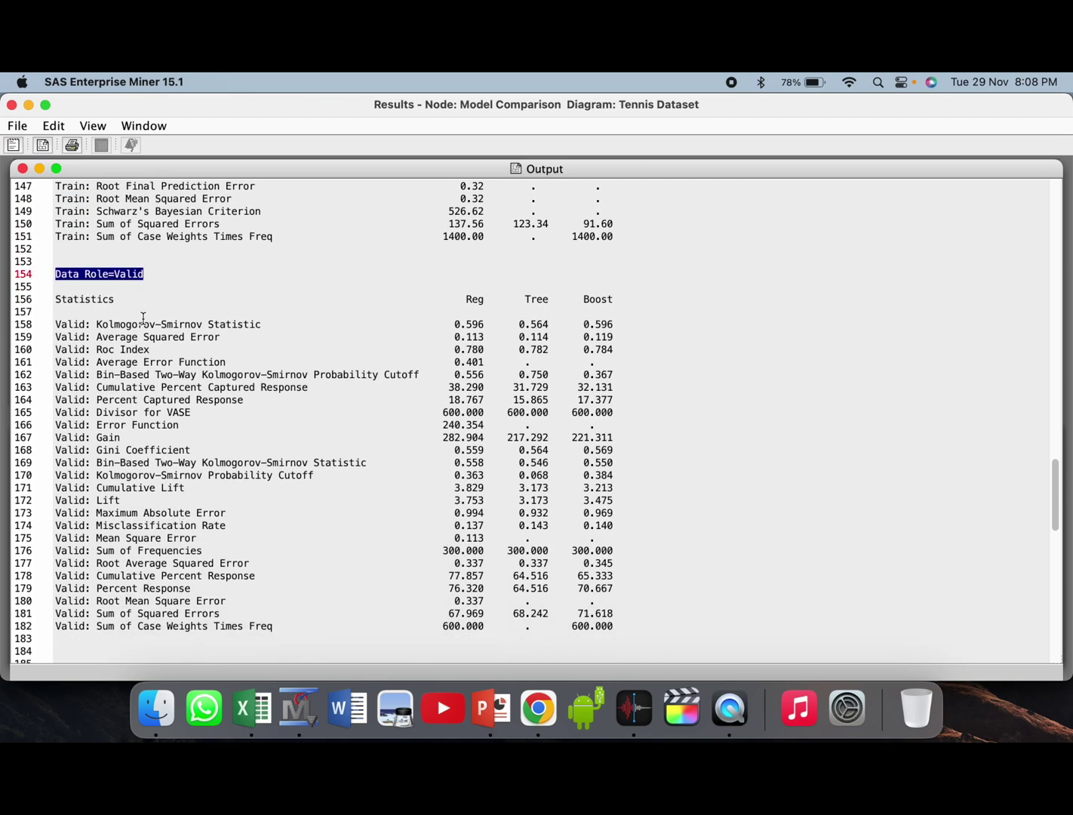
{"action": "triple_click", "coordinate": [155, 337]}
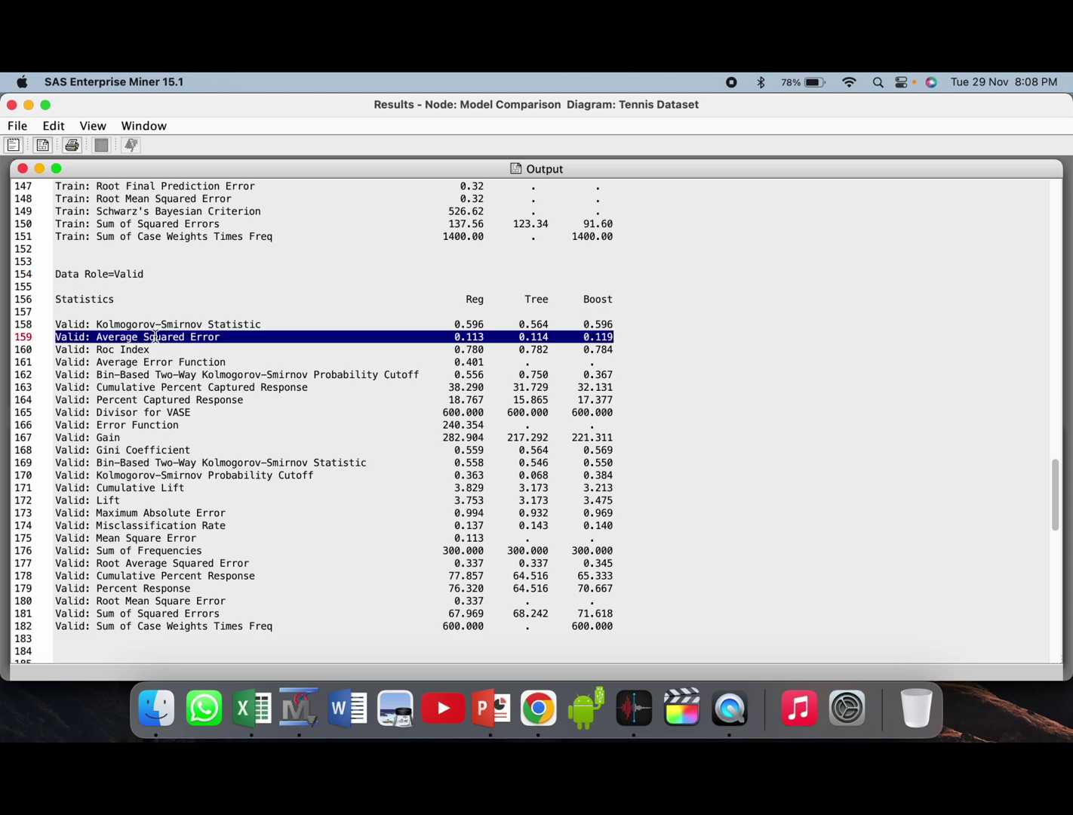
{"action": "triple_click", "coordinate": [148, 348]}
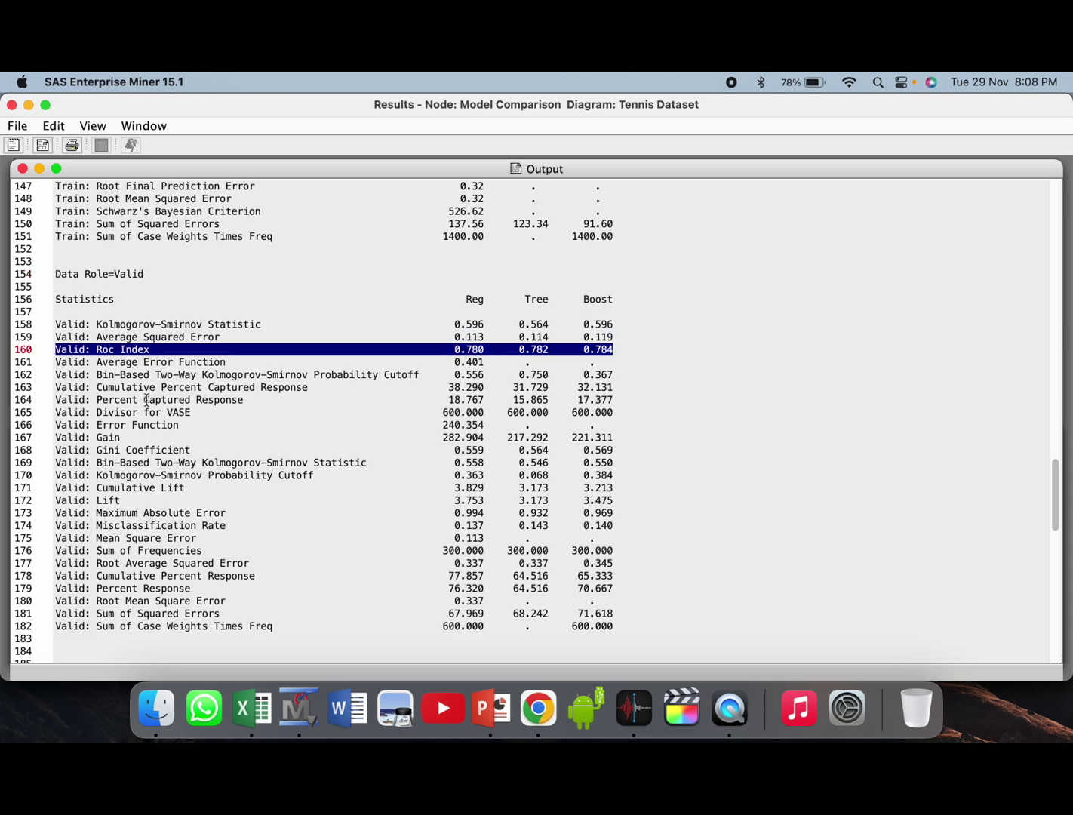
{"action": "triple_click", "coordinate": [137, 436]}
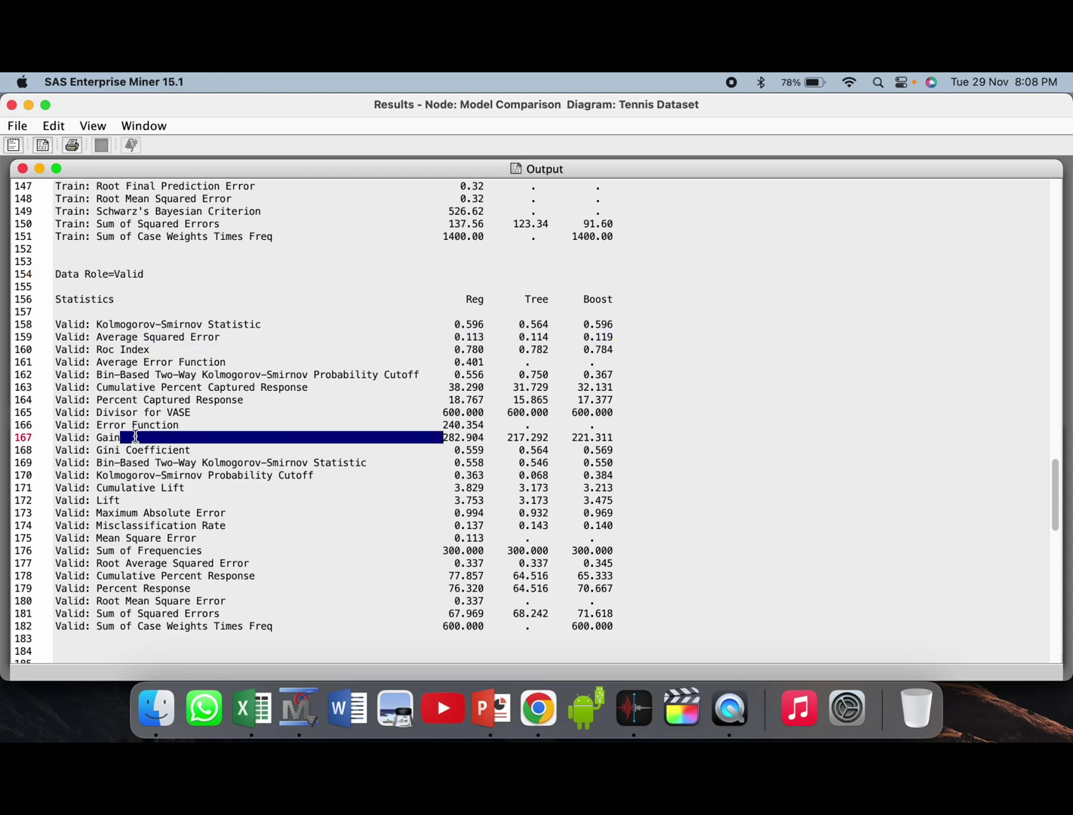
{"action": "triple_click", "coordinate": [135, 449]}
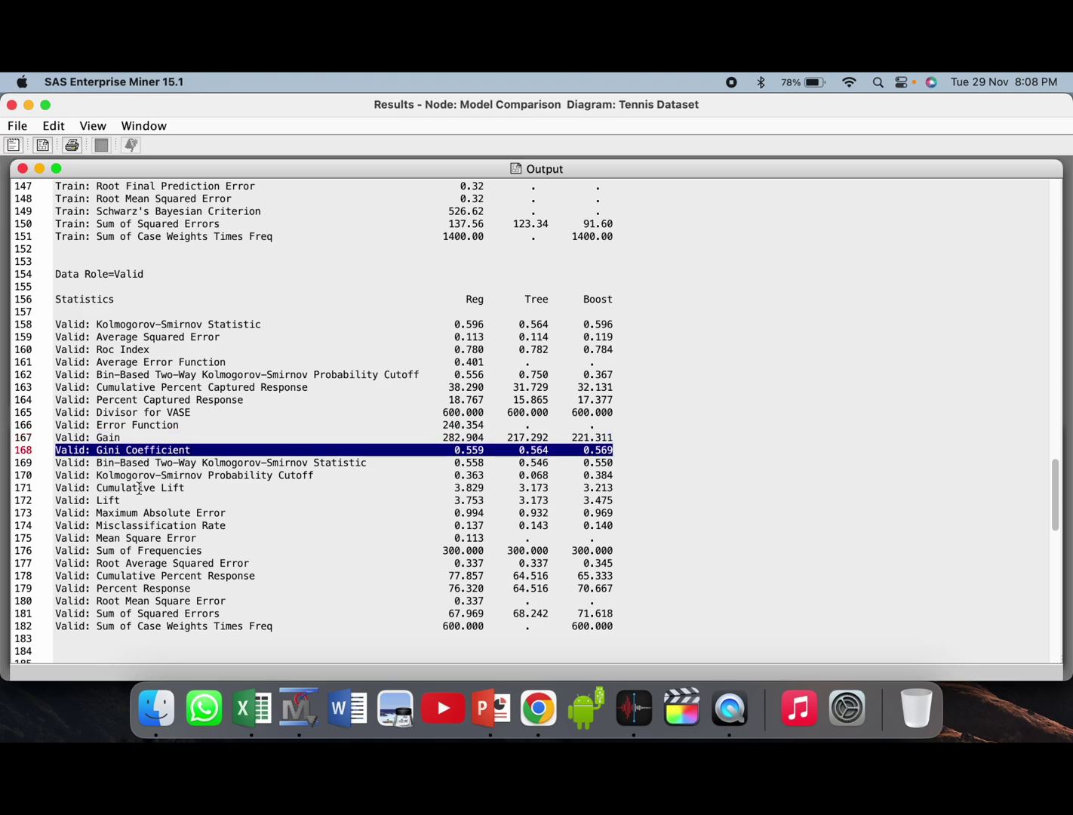
{"action": "triple_click", "coordinate": [139, 487]}
Highlight the validation Maximum Absolute Error and Misclassification Rate rows, then continue down the output.
{"action": "scroll", "coordinate": [176, 543], "scroll_direction": "down", "scroll_amount": 2}
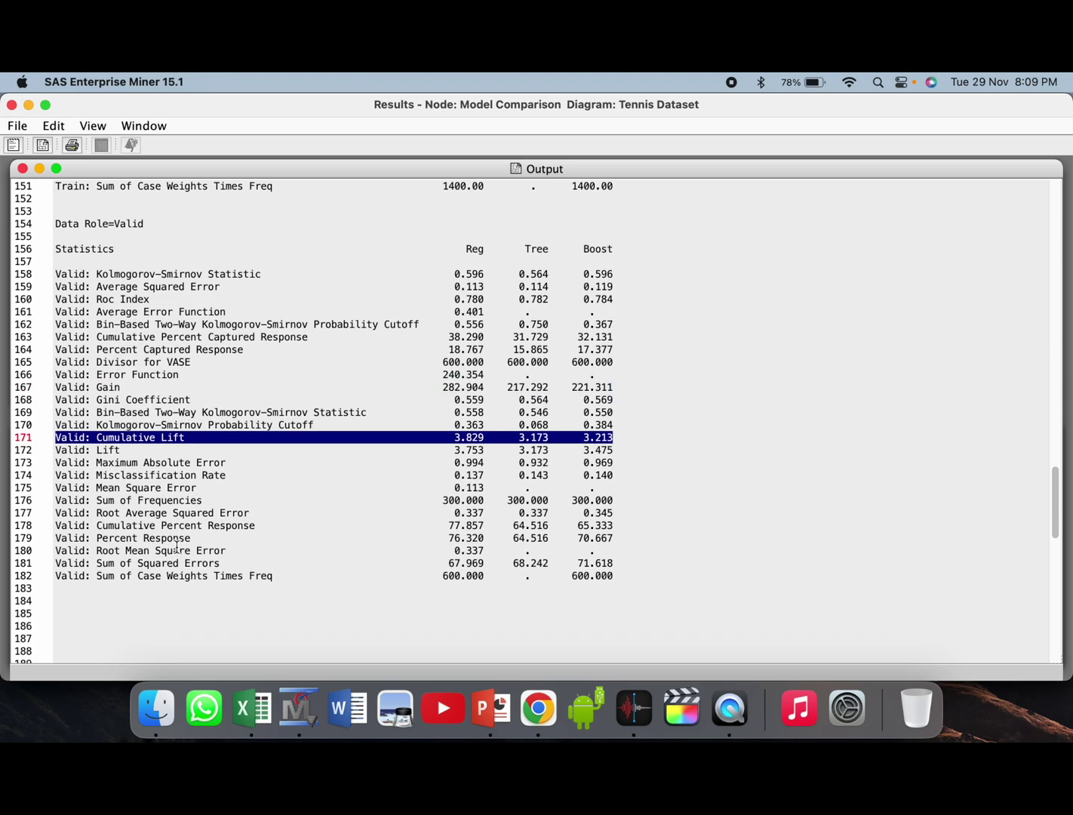
{"action": "triple_click", "coordinate": [165, 462]}
{"action": "triple_click", "coordinate": [165, 476]}
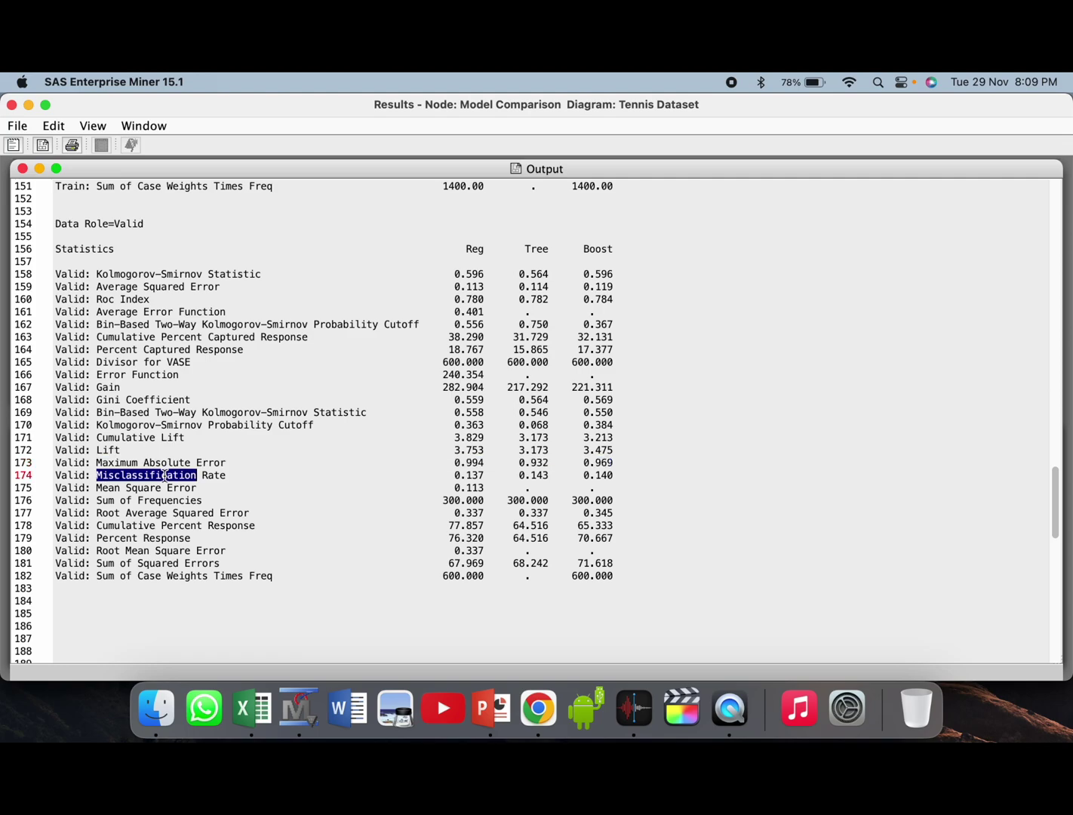
{"action": "scroll", "coordinate": [193, 530], "scroll_direction": "down", "scroll_amount": 2}
{"action": "scroll", "coordinate": [192, 529], "scroll_direction": "down", "scroll_amount": 10}
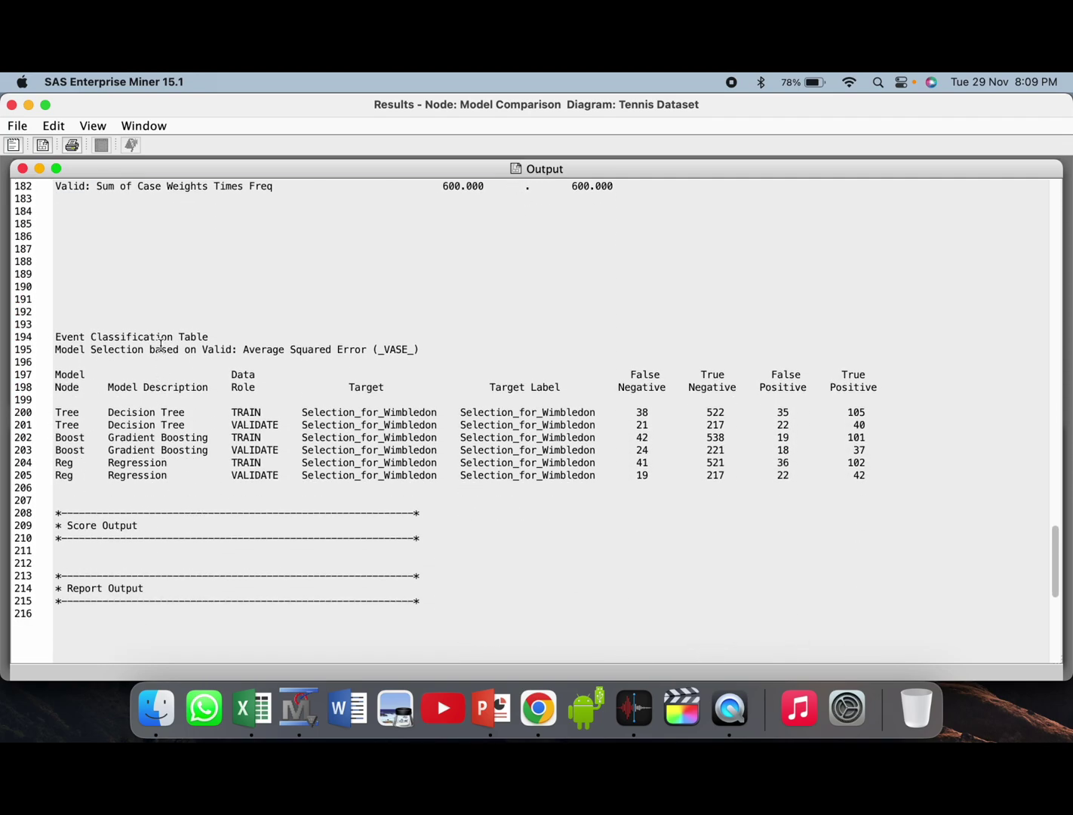
Highlight the Decision Tree TRAIN and VALIDATE rows in the Event Classification Table.
{"action": "left_click", "coordinate": [162, 337]}
{"action": "left_click_drag", "start_coordinate": [262, 411], "coordinate": [57, 401]}
{"action": "left_click_drag", "start_coordinate": [280, 426], "coordinate": [53, 425]}
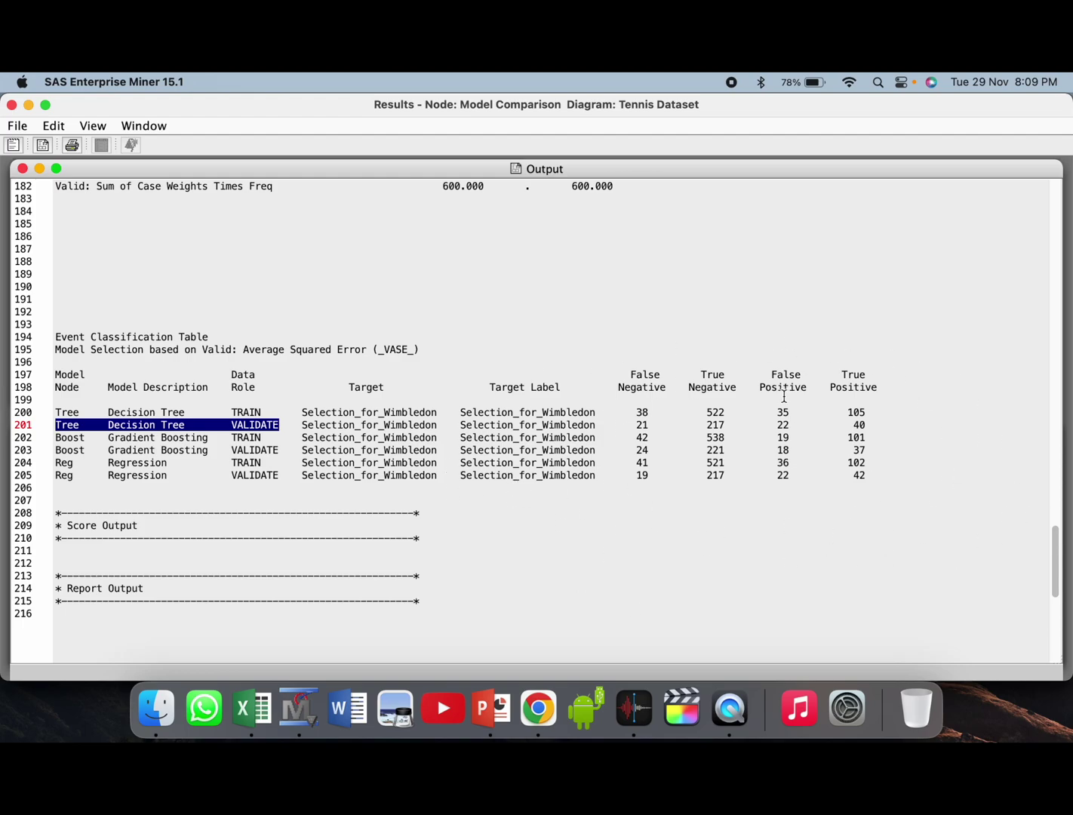
{"action": "scroll", "coordinate": [779, 519], "scroll_direction": "down", "scroll_amount": 2}
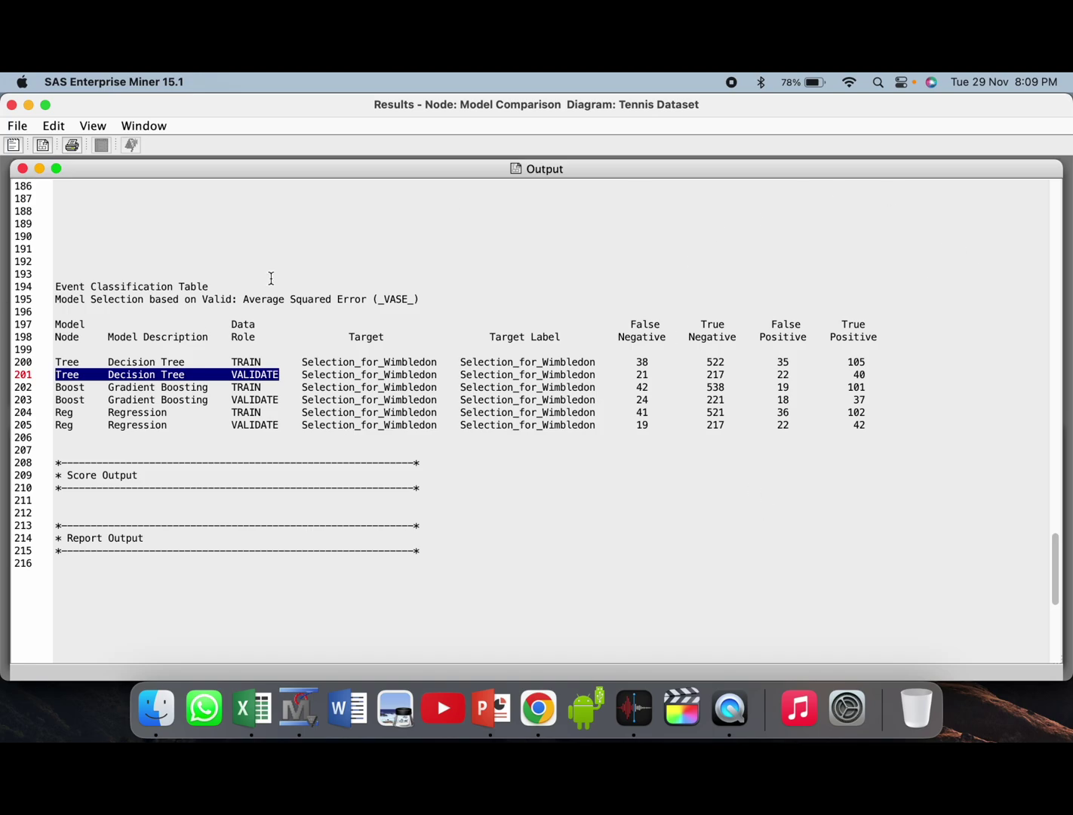
{"action": "scroll", "coordinate": [687, 522], "scroll_direction": "up", "scroll_amount": 2}
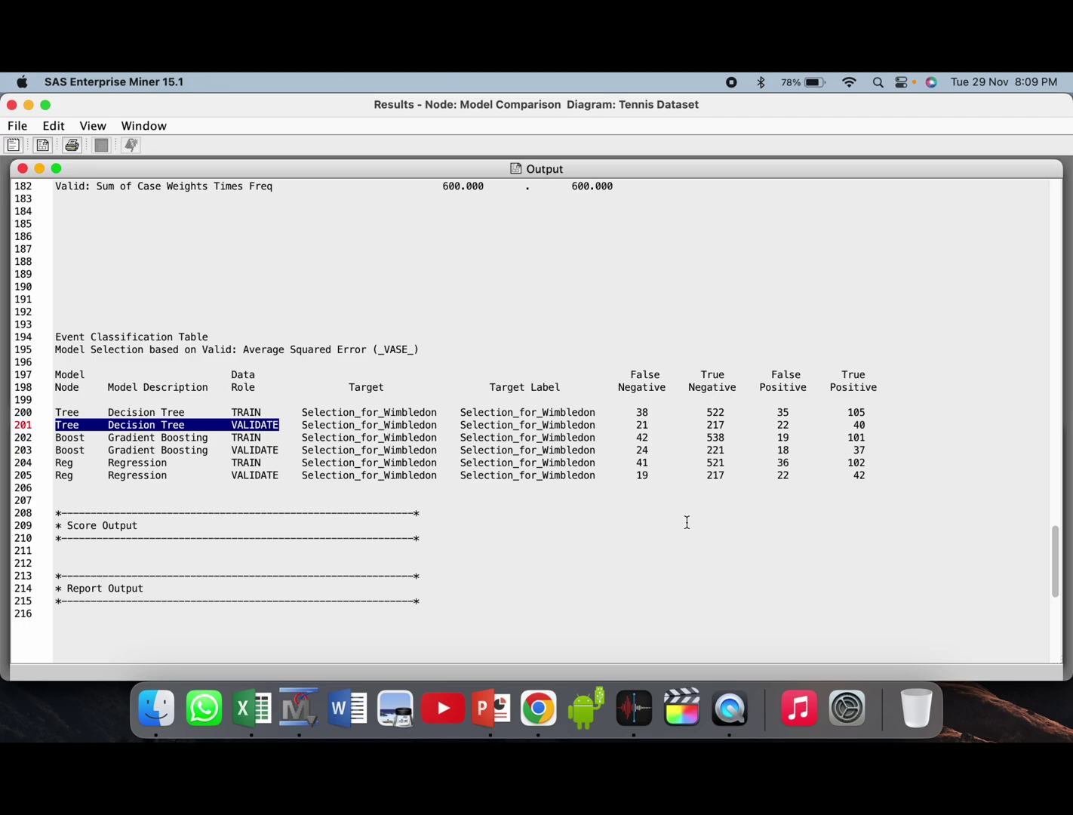